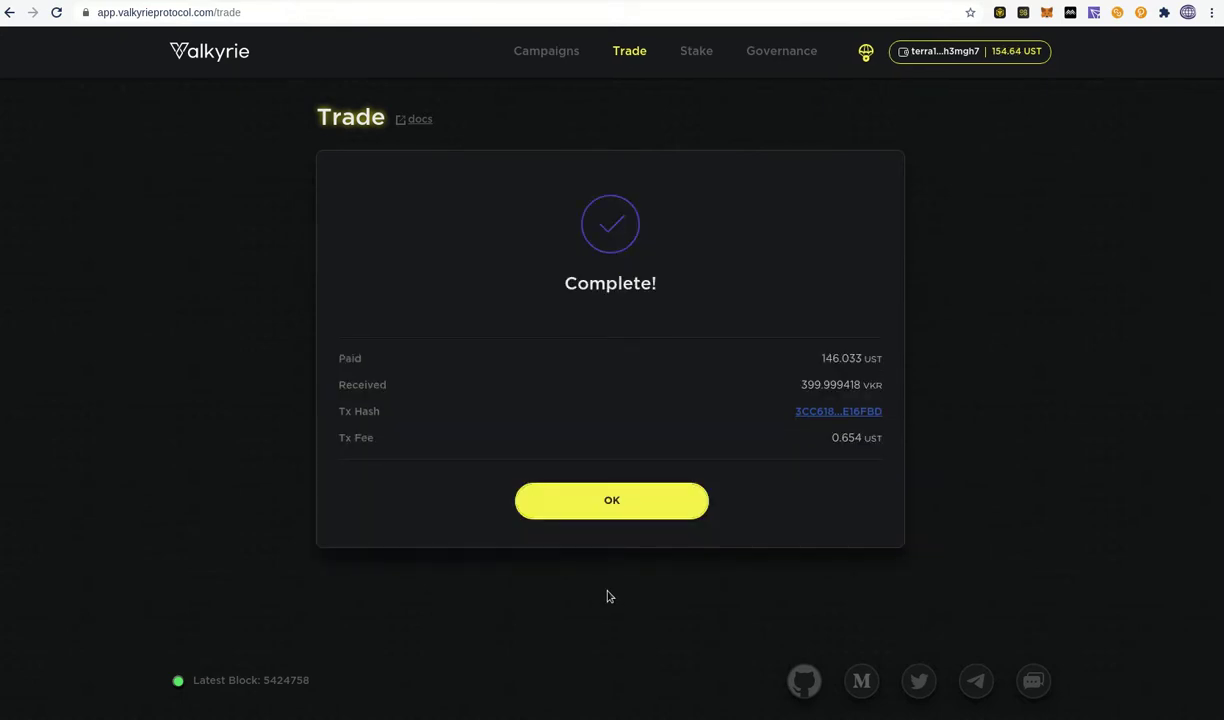
- Dismiss the completed VKR purchase and open the liquidity staking form
click(611, 500)
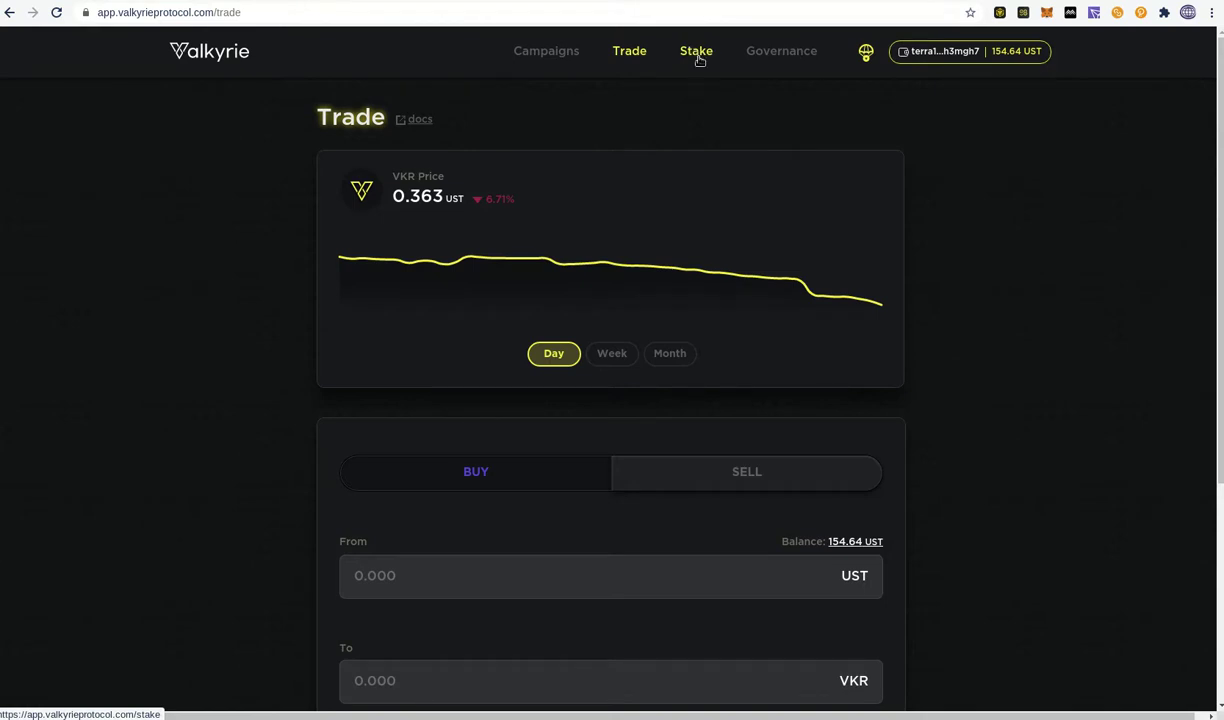
click(694, 51)
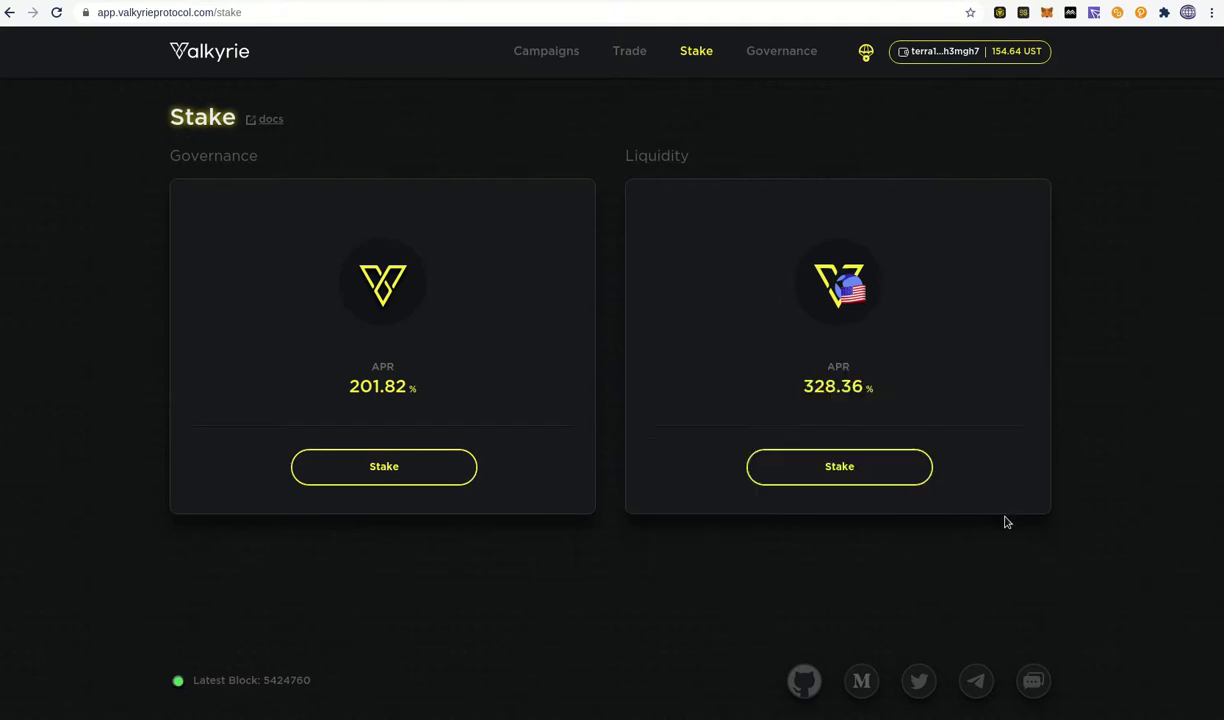
click(855, 470)
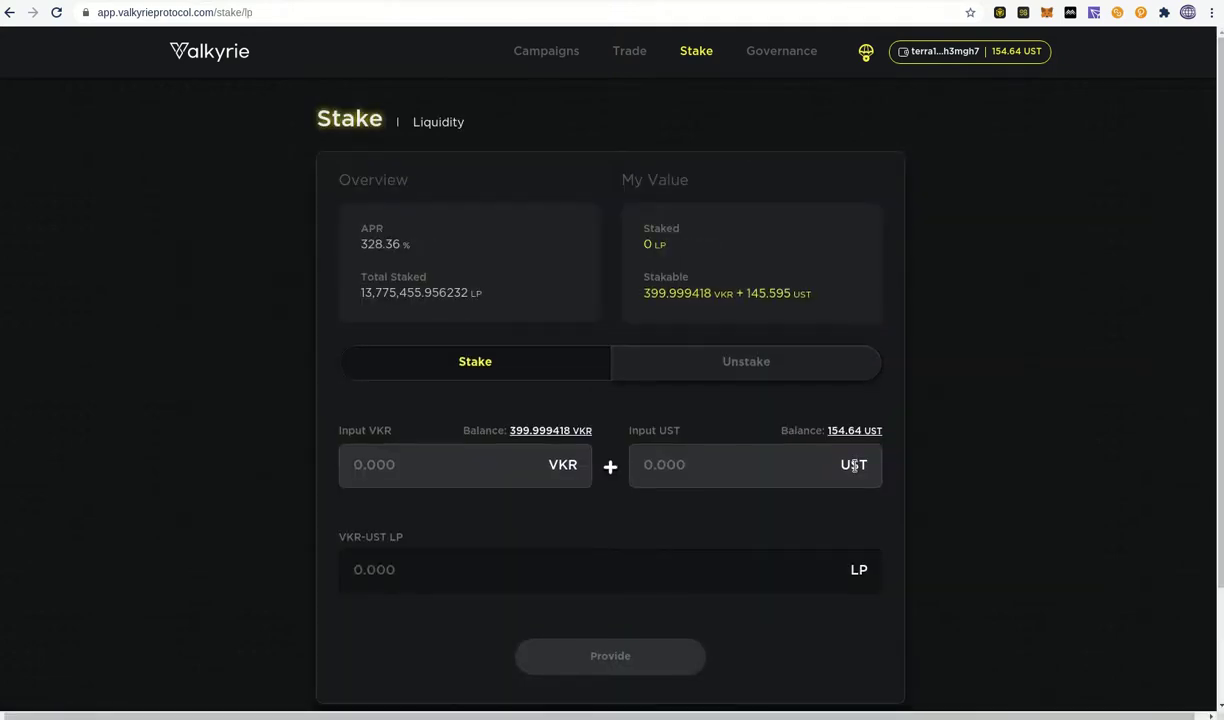
- Provide the full balance of 399.999418 VKR with 145.595 UST as staked VKR-UST liquidity and dismiss the summary
click(540, 431)
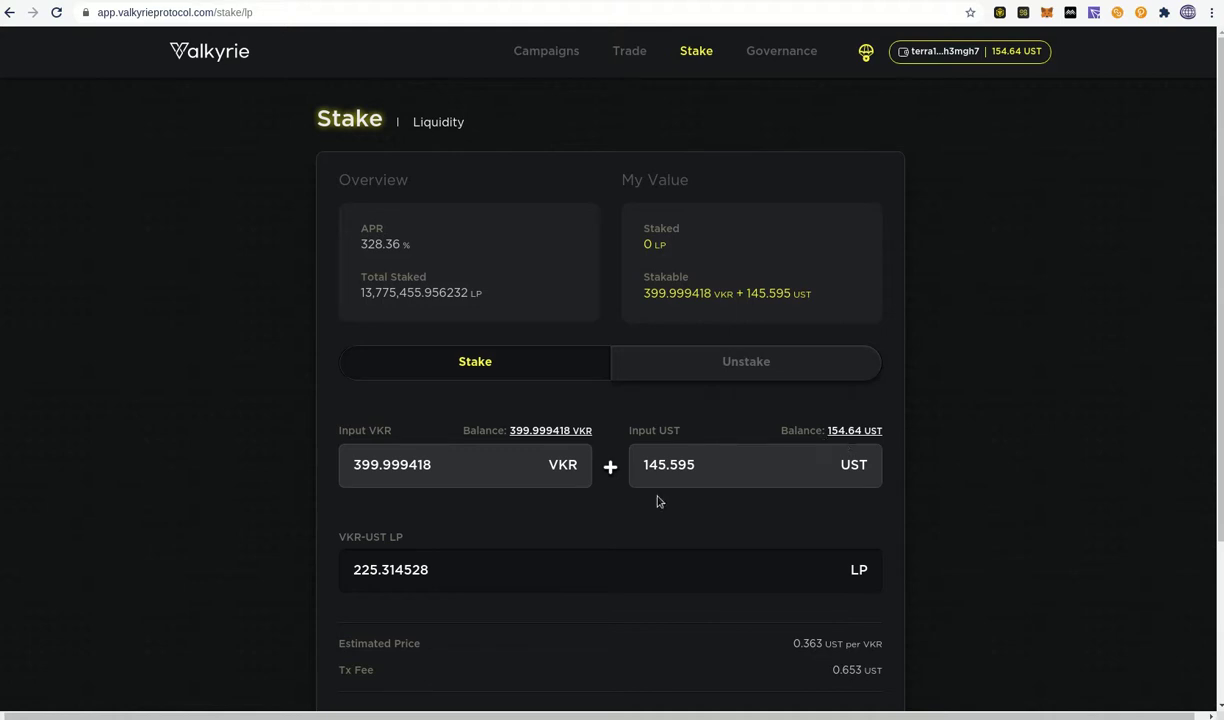
scroll(650, 535, down, 2)
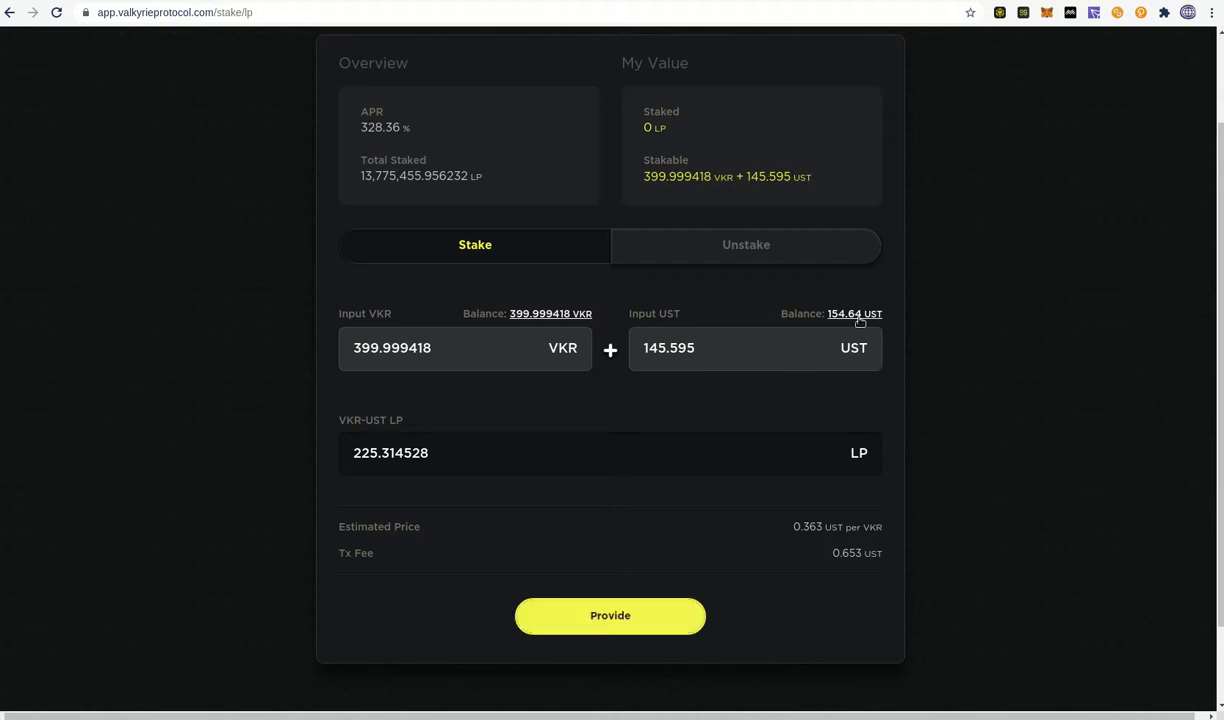
click(601, 617)
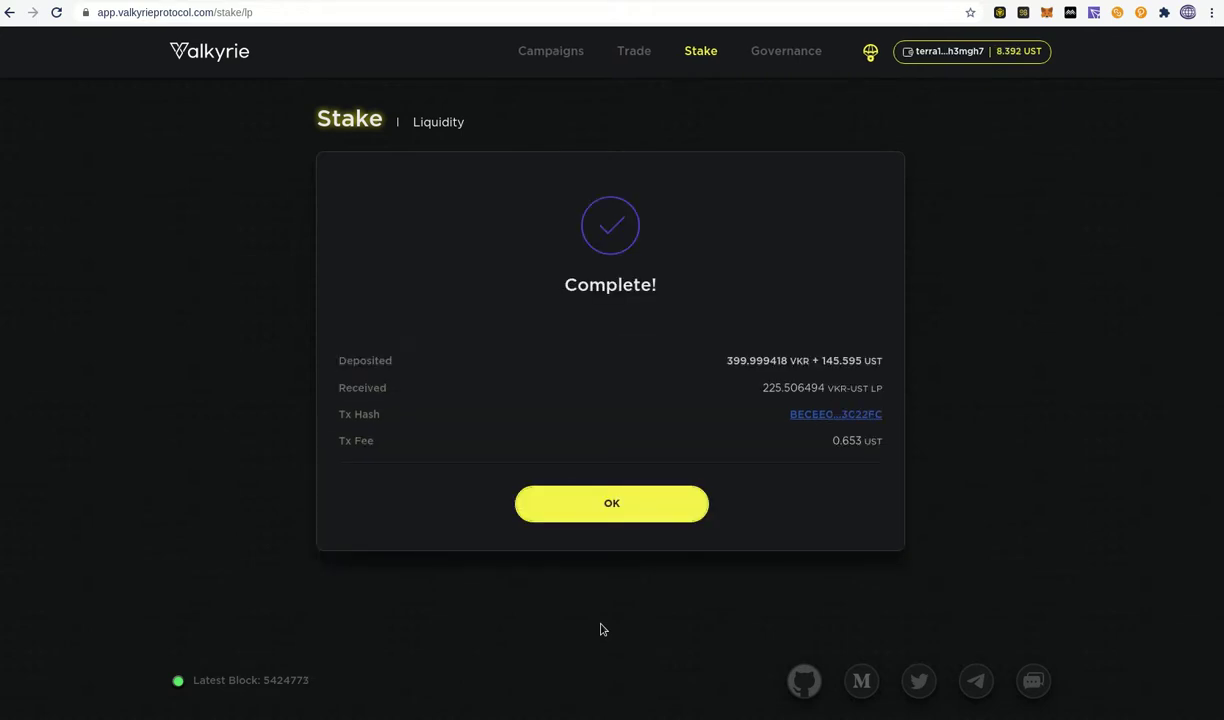
click(622, 506)
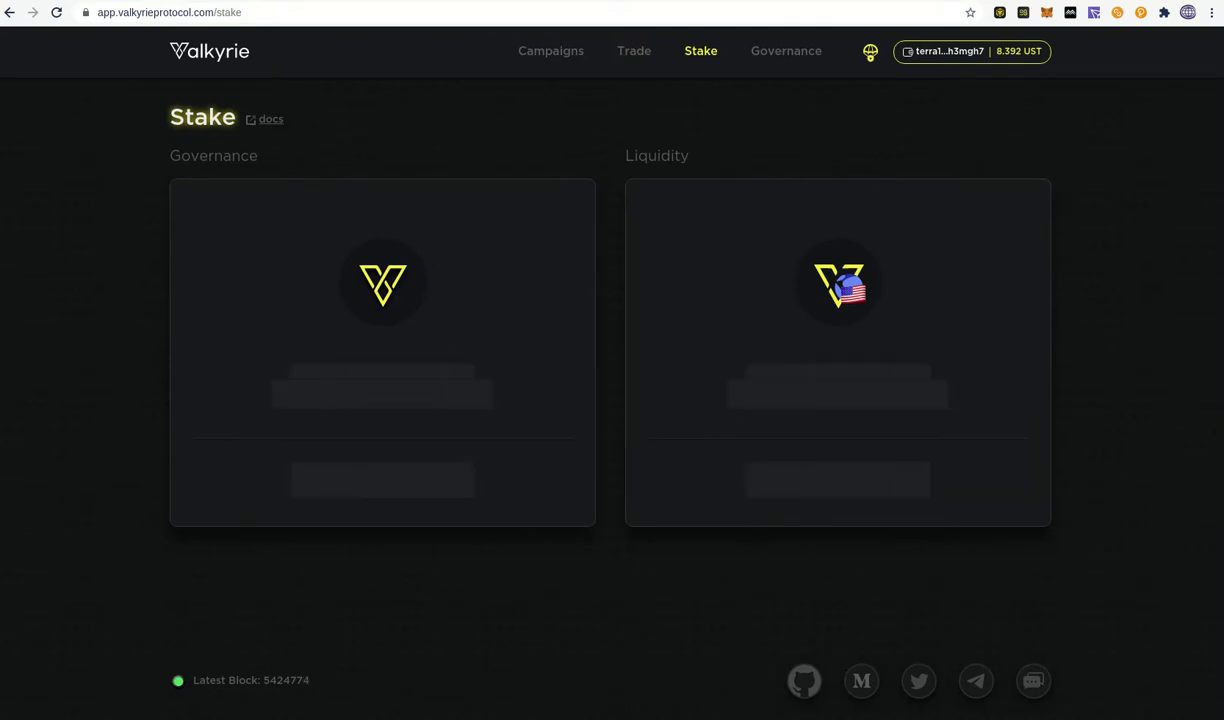
- Examine the liquidity position's staked LP amount, APR and VKR reward on the staking overview
scroll(1125, 244, down, 1)
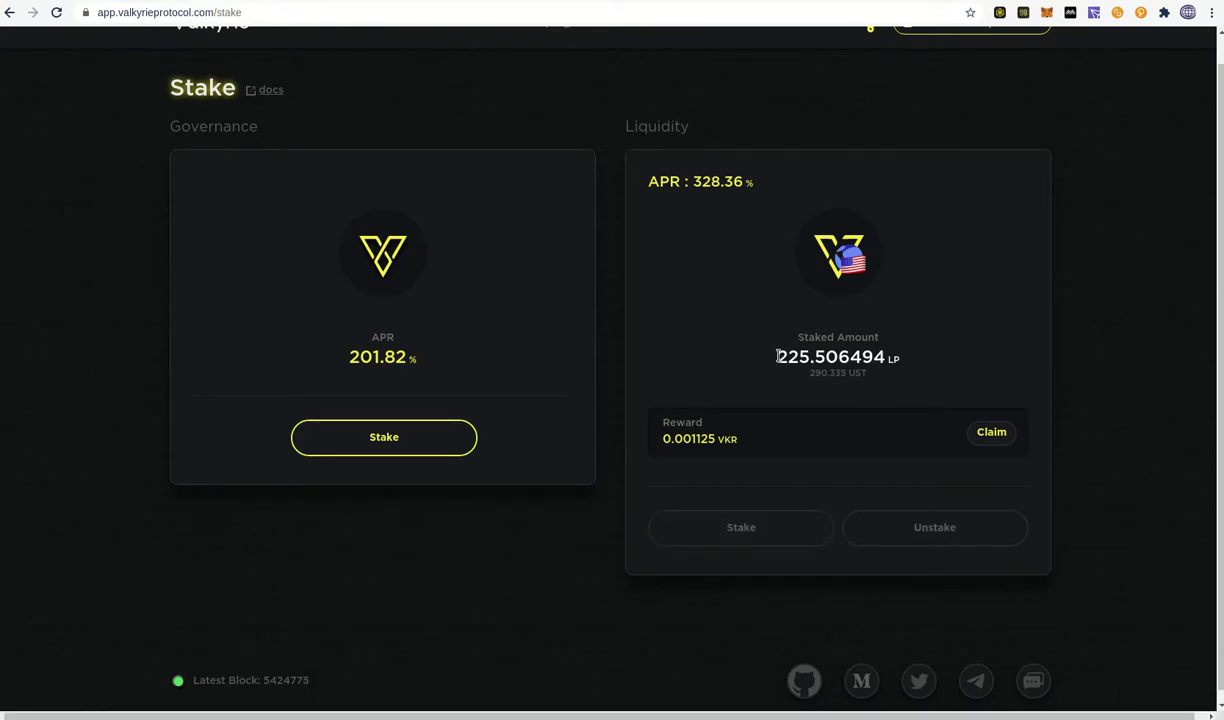
drag(772, 357, 899, 369)
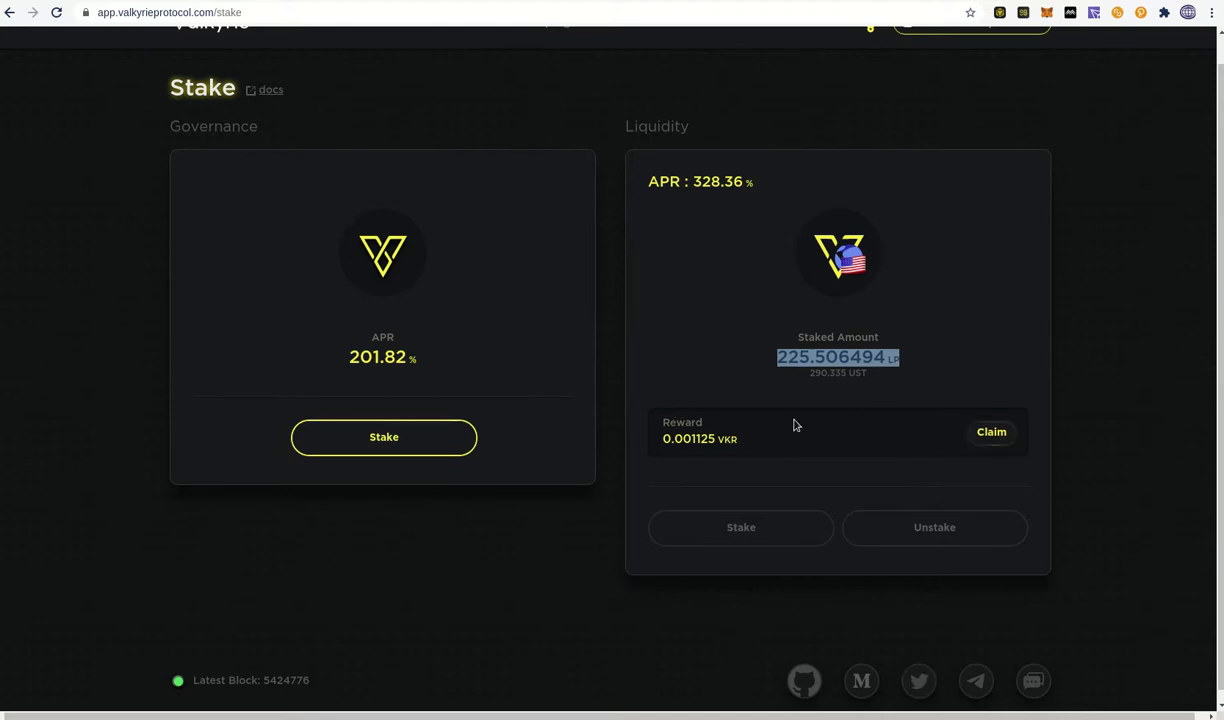
click(742, 530)
drag(646, 183, 750, 182)
click(751, 186)
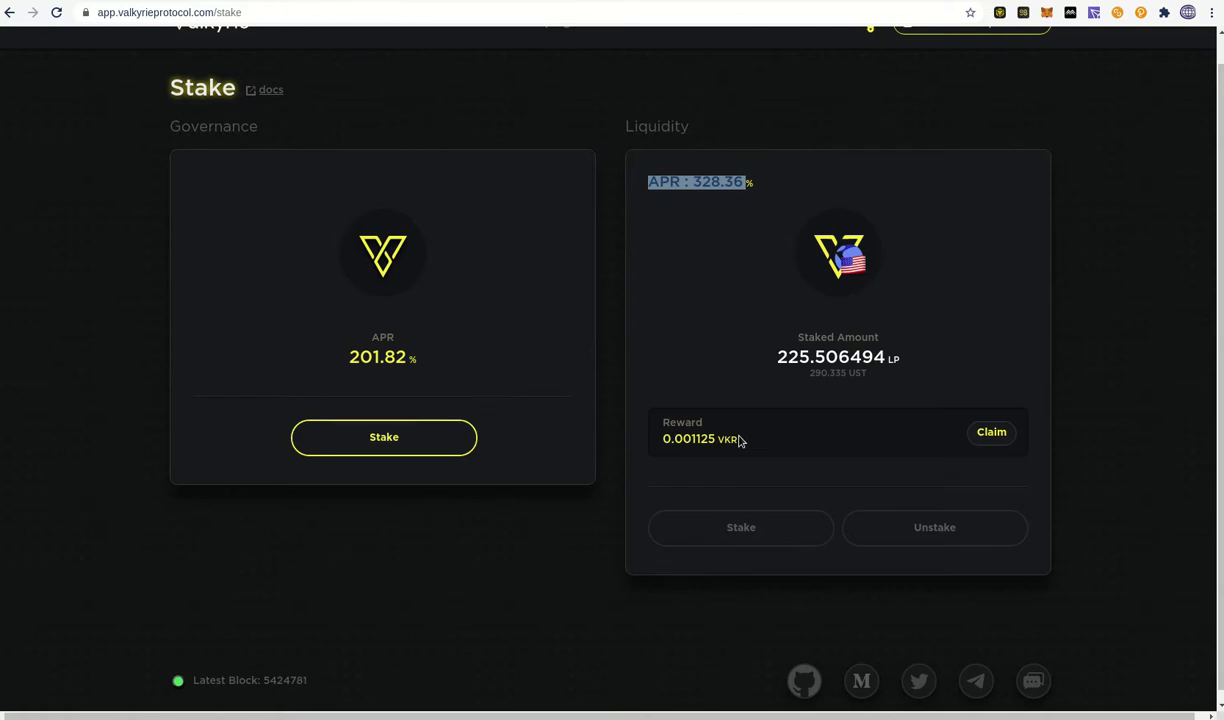
click(1100, 401)
scroll(1103, 399, down, 1)
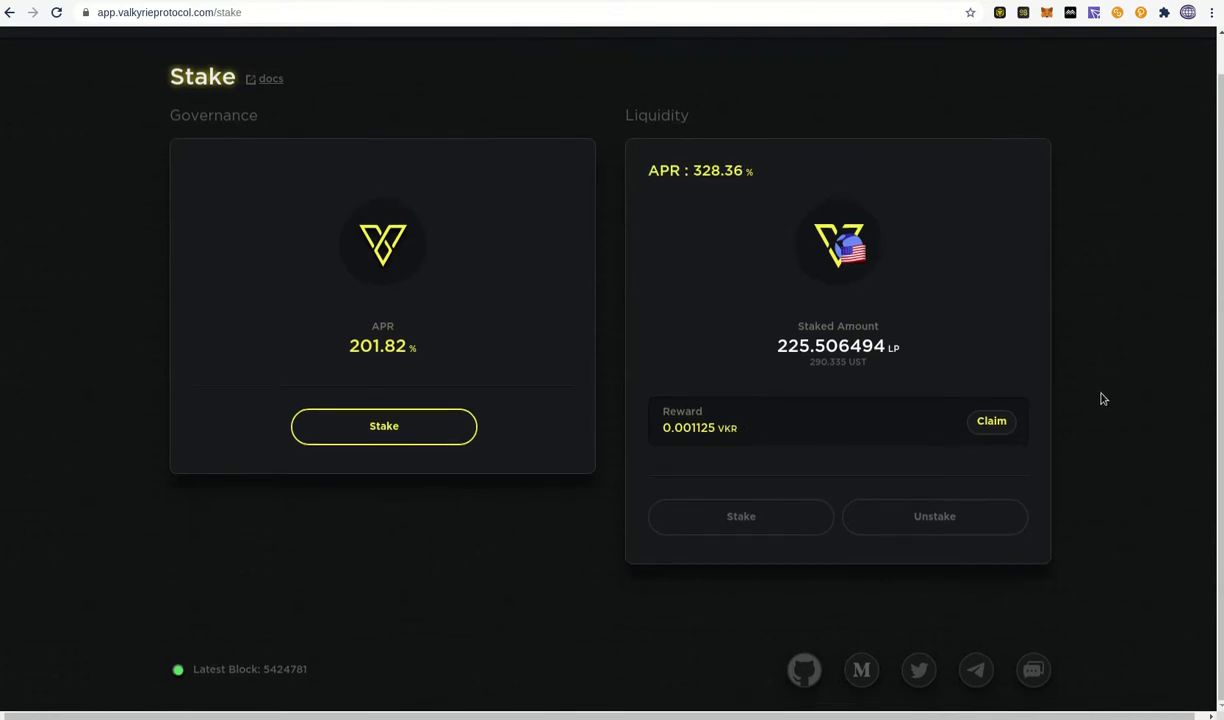
scroll(1103, 399, up, 1)
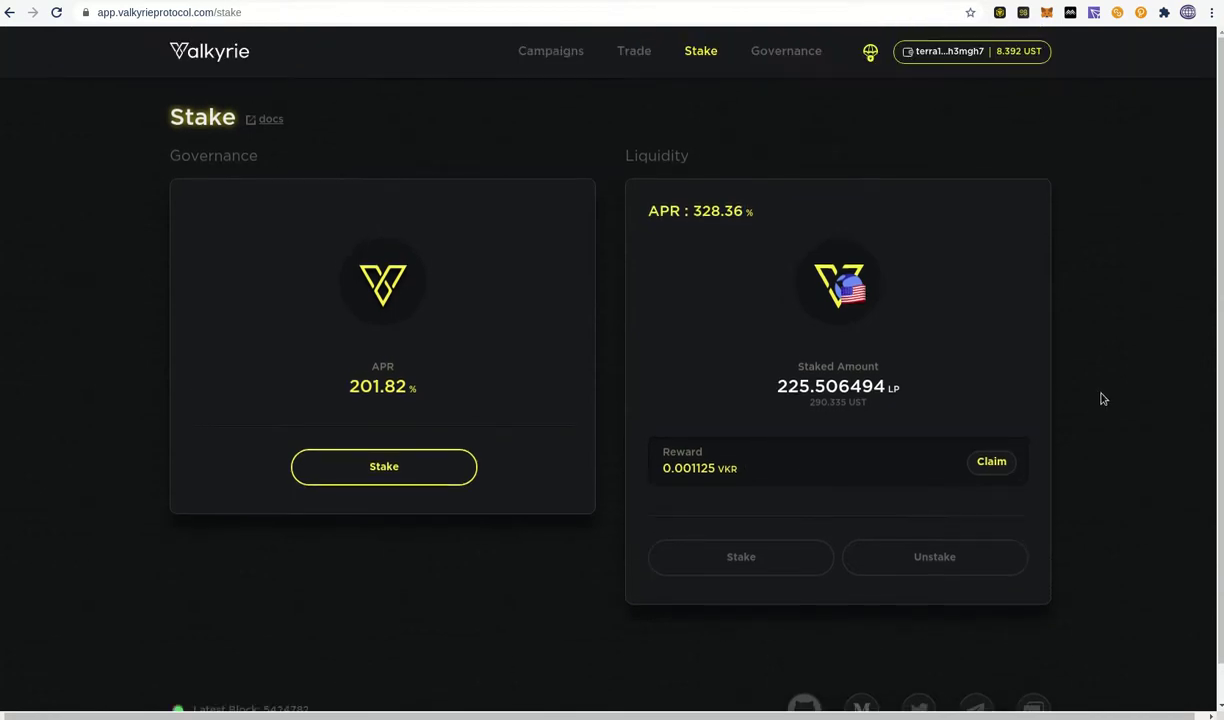
- Review the APR on the governance page and compare it with the staking overview's rates
click(786, 56)
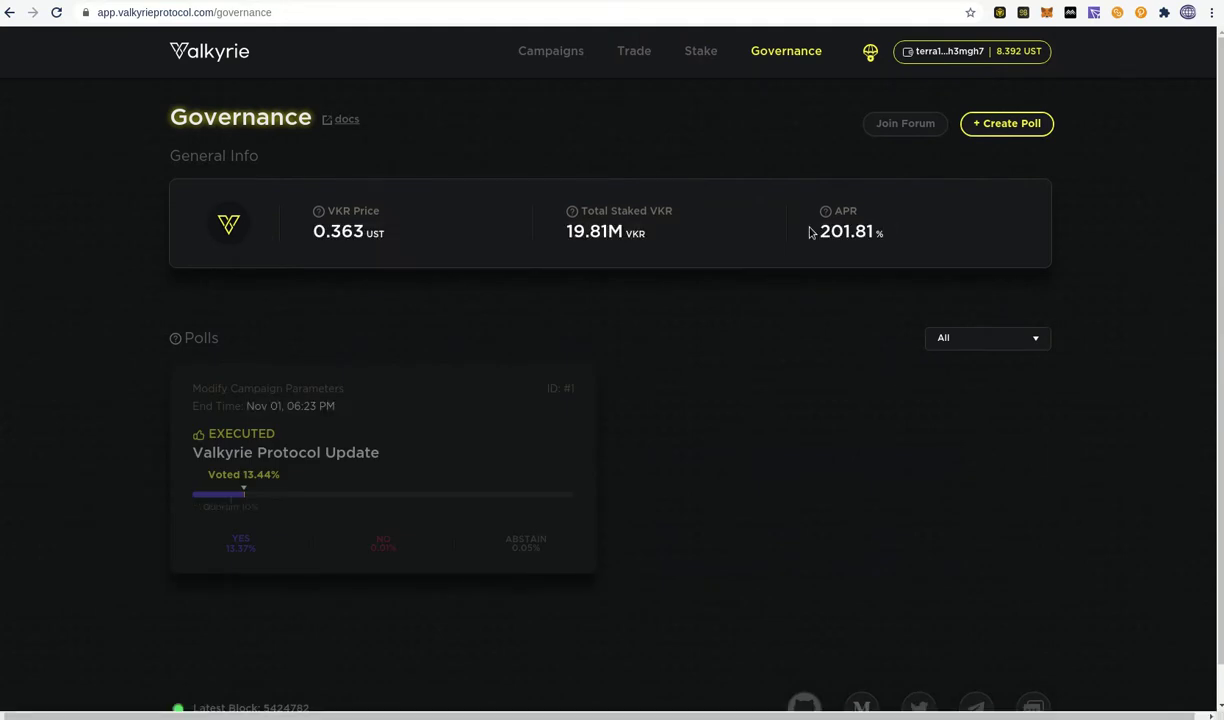
click(701, 55)
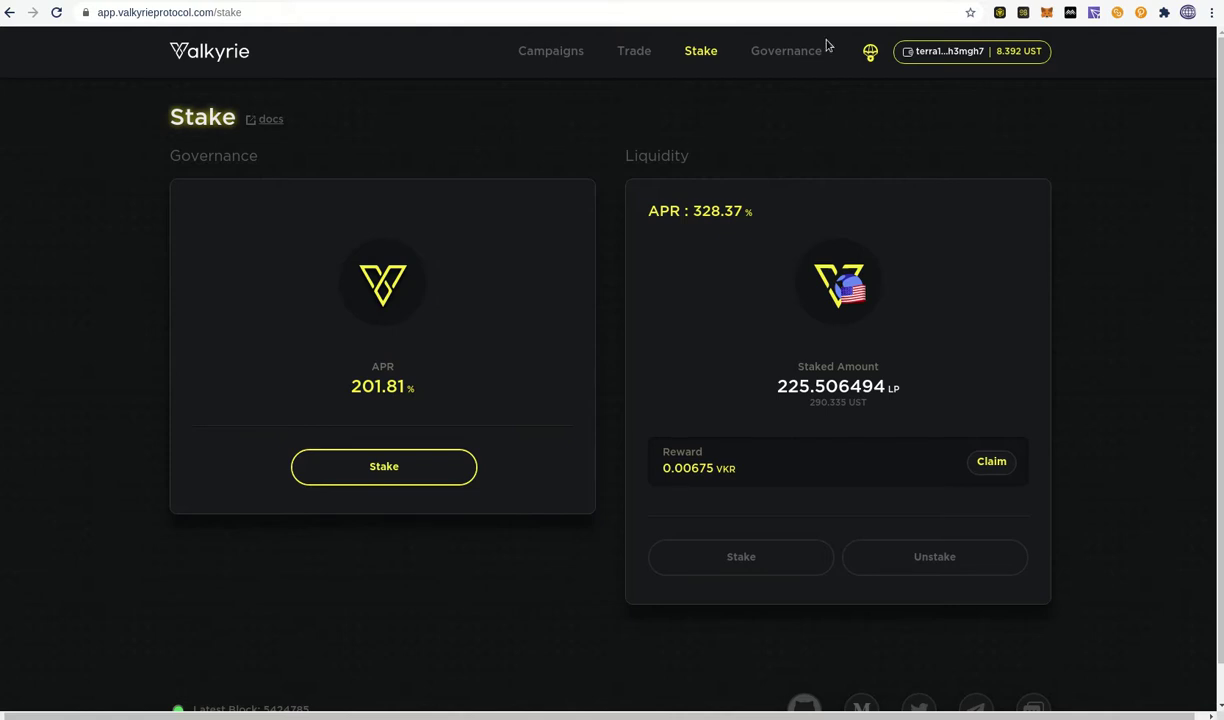
click(776, 52)
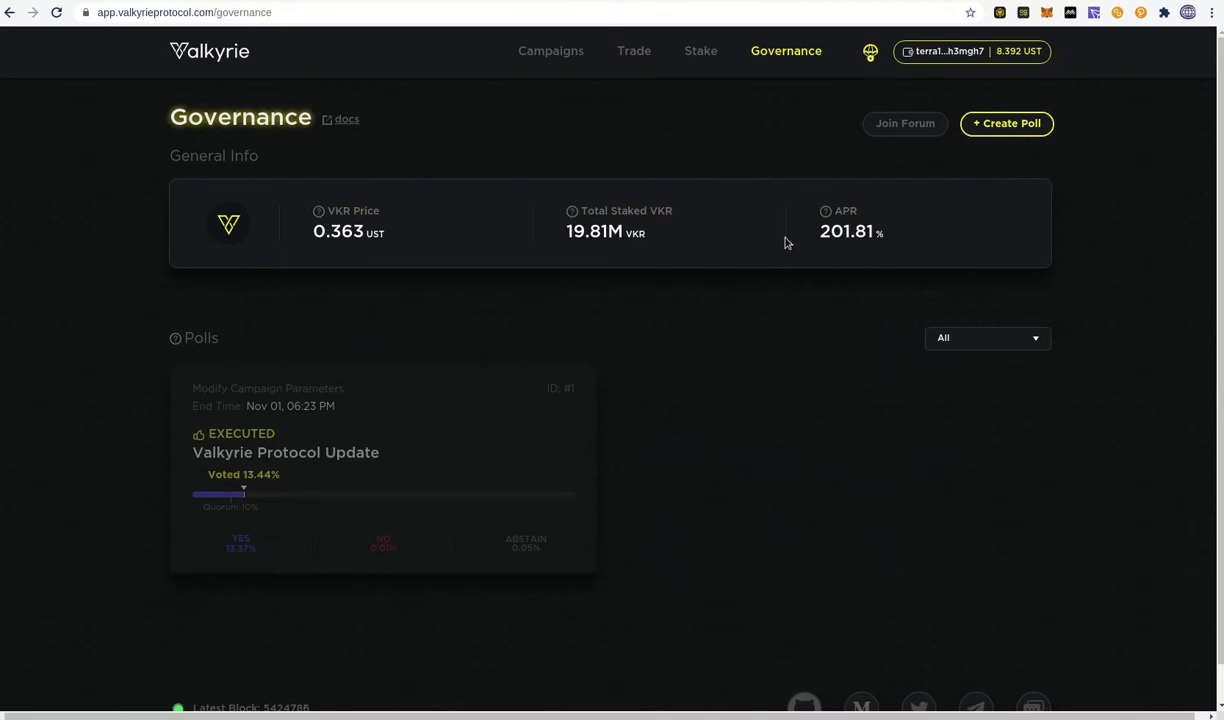
drag(880, 233, 818, 233)
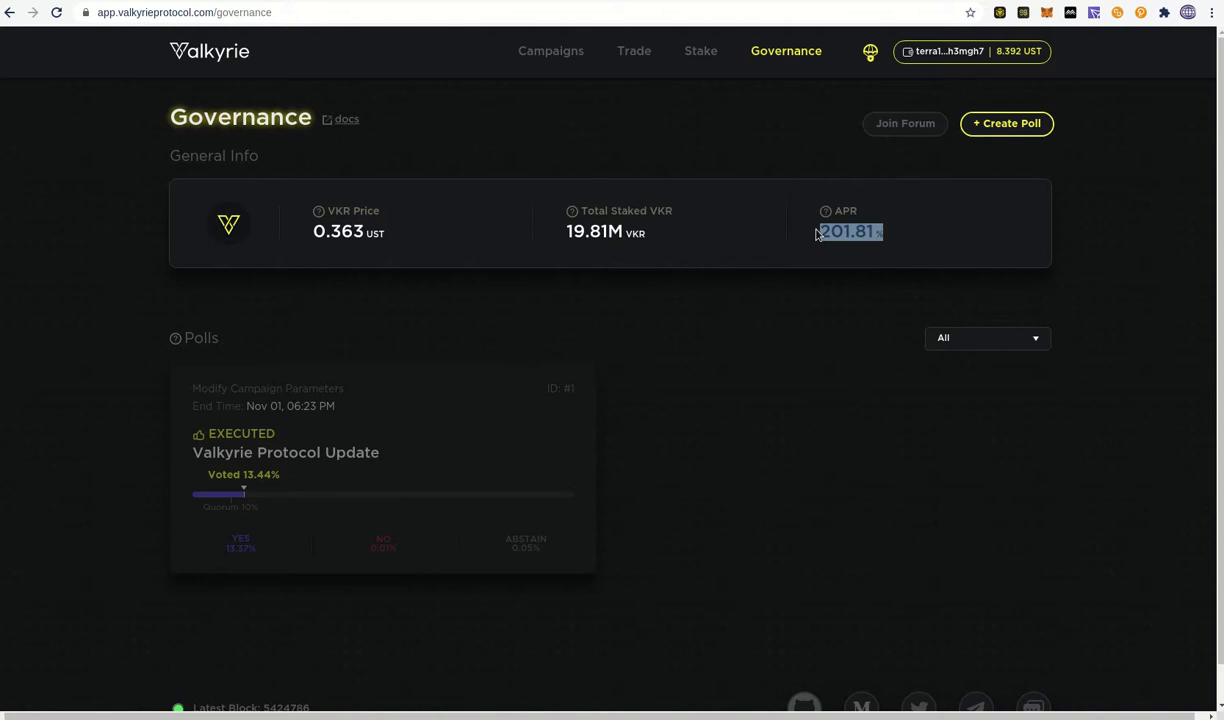
click(700, 51)
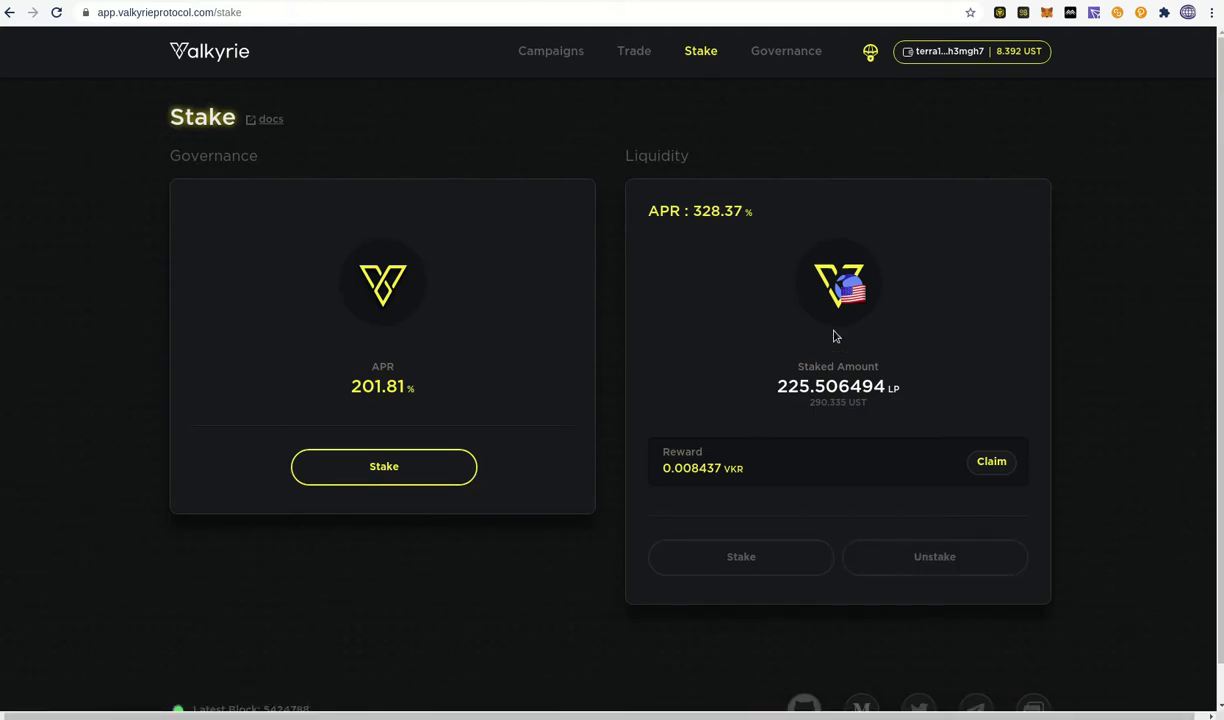
- Try to buy VKR with the entire 8.392 UST balance and dismiss the transaction result
click(621, 52)
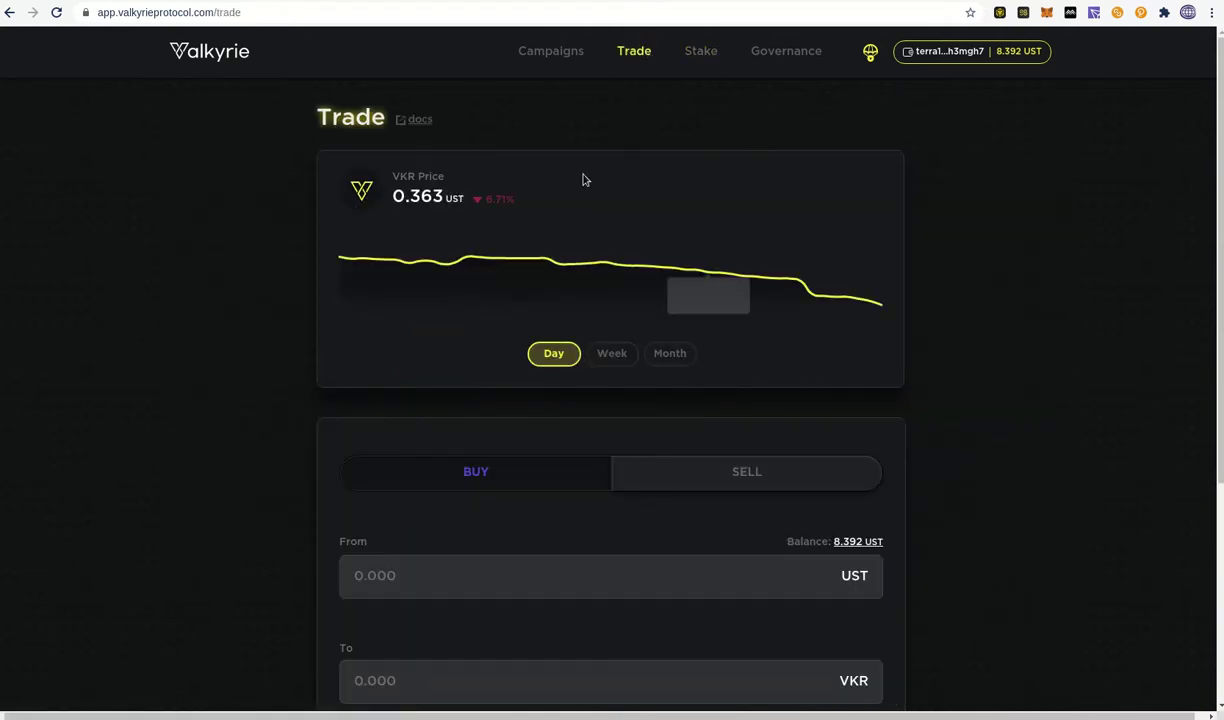
scroll(1098, 385, down, 2)
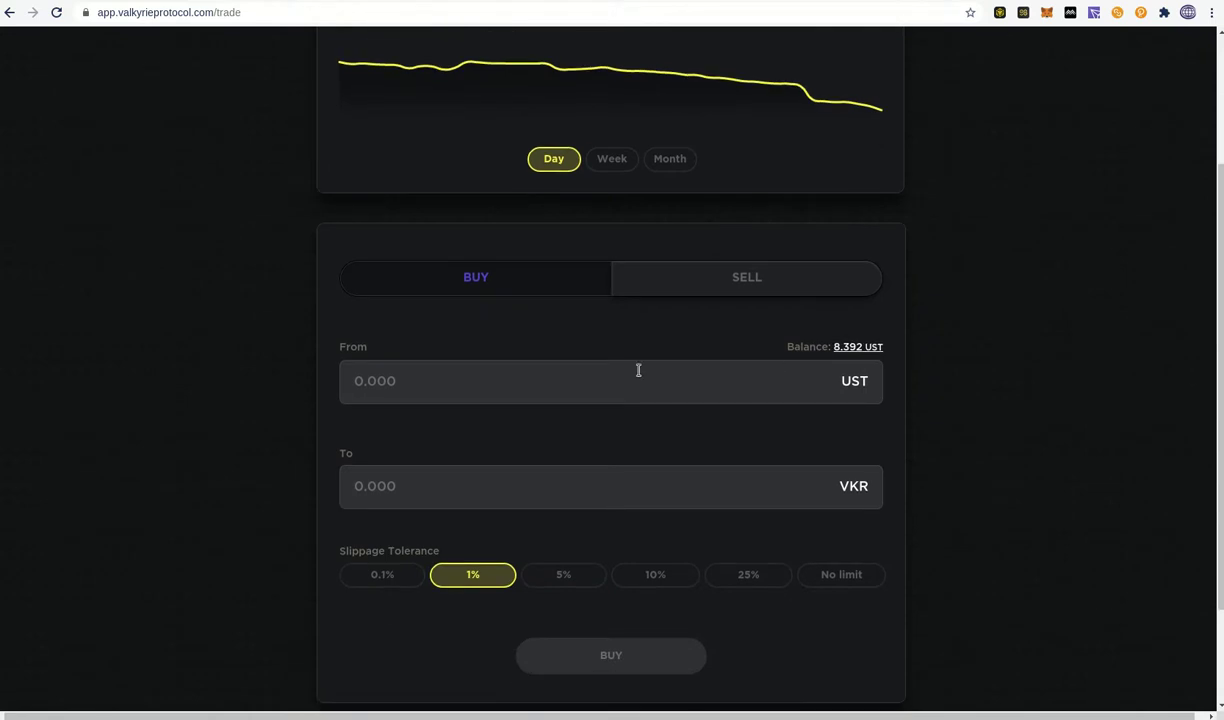
scroll(614, 465, down, 1)
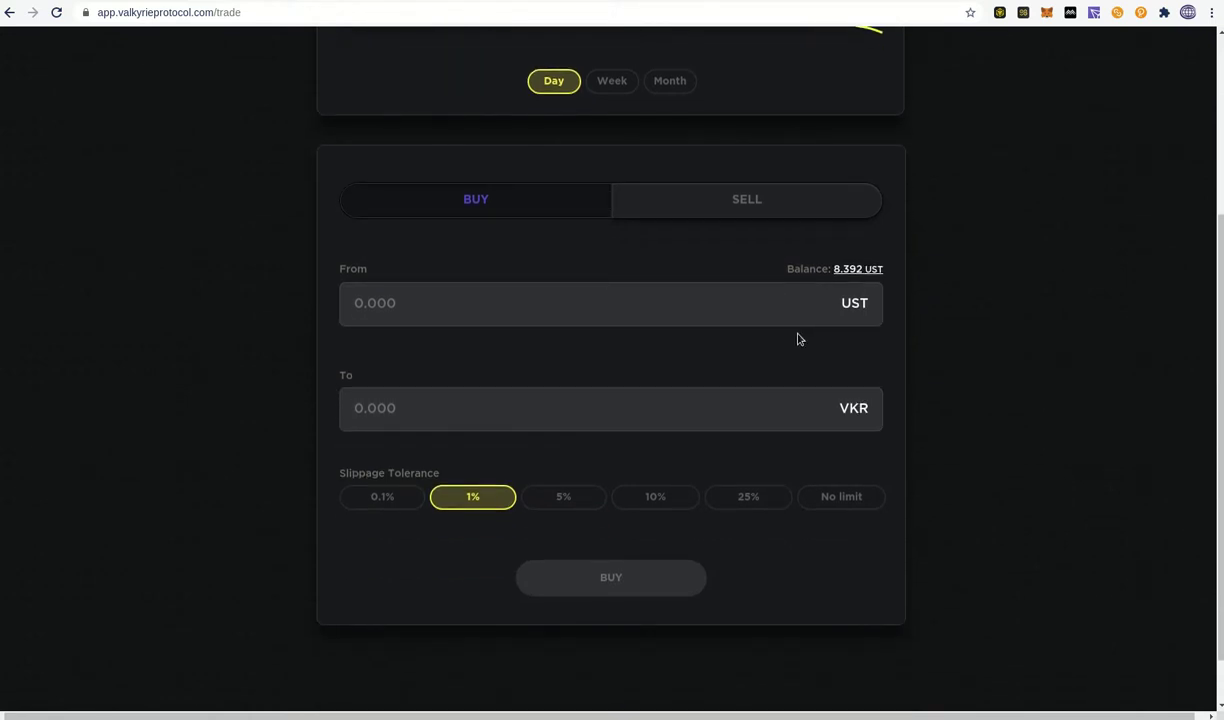
click(859, 269)
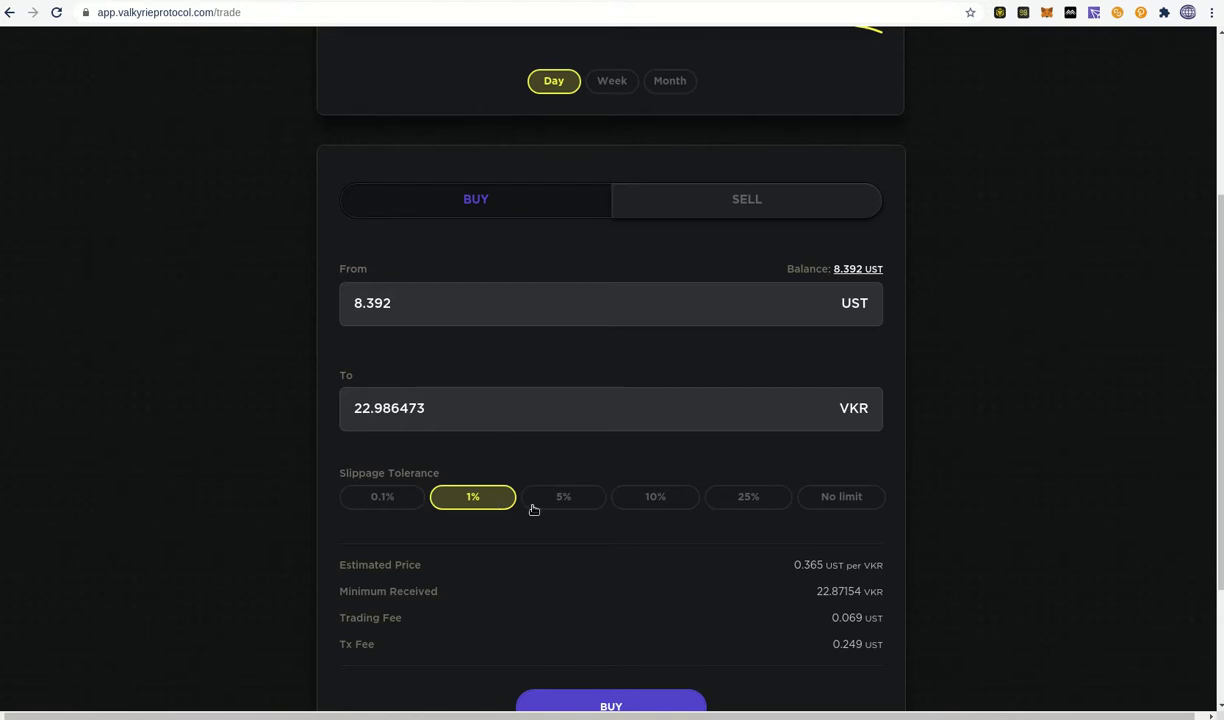
scroll(800, 694, down, 3)
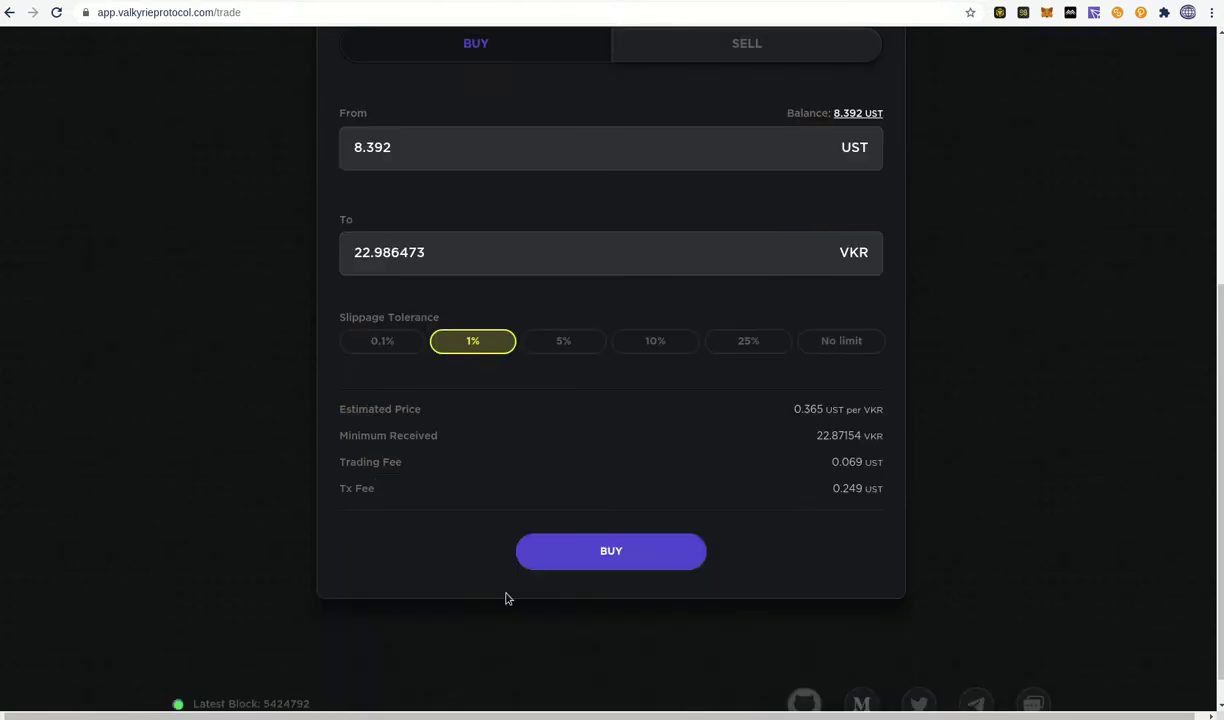
click(557, 550)
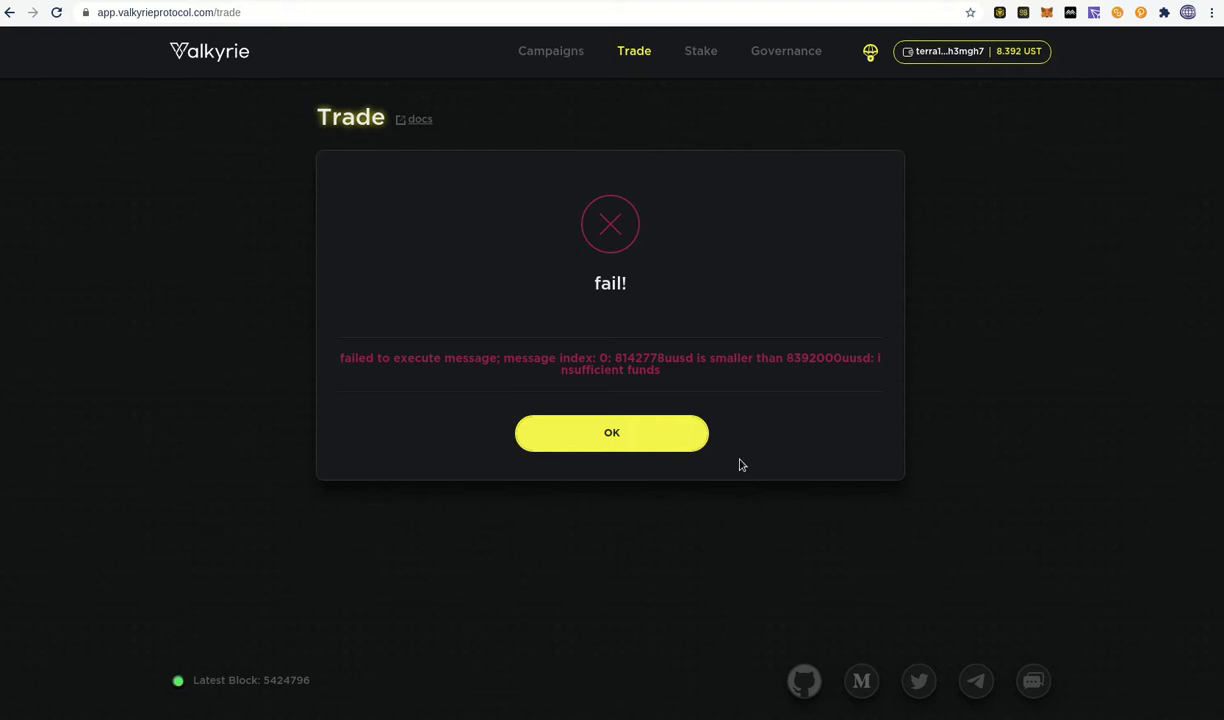
click(664, 445)
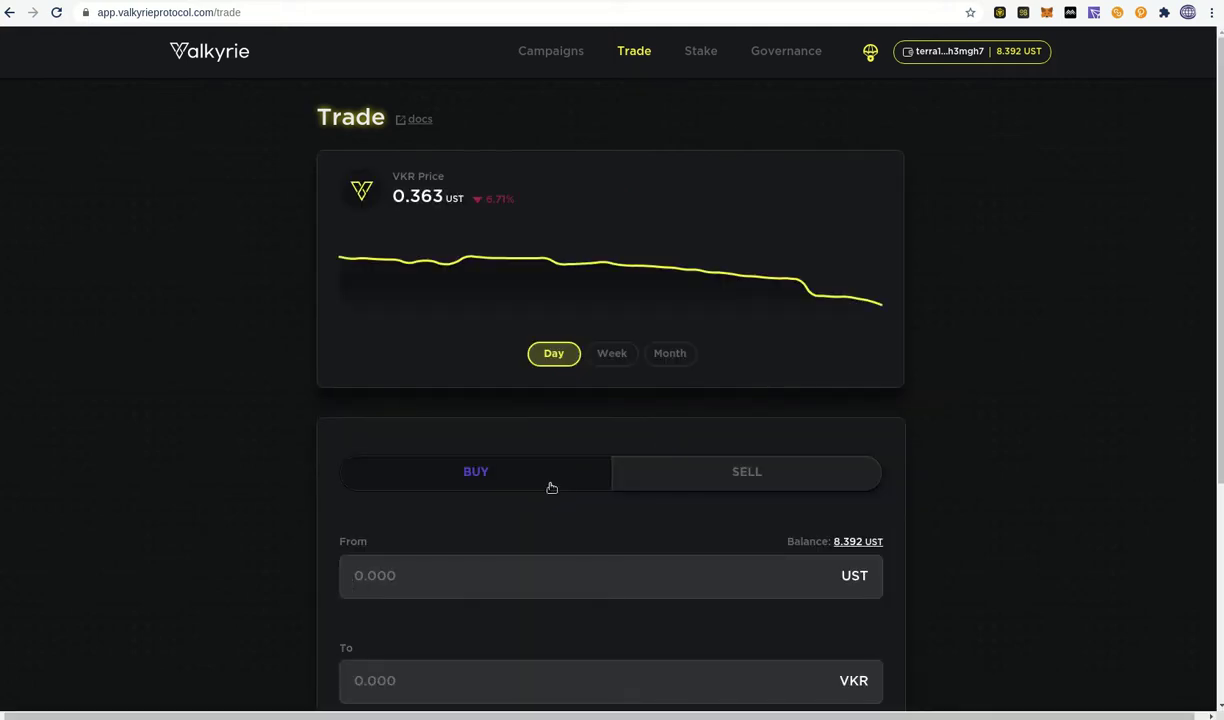
- Try to buy VKR with 8 UST, trimming the decimals from the full-balance amount
scroll(874, 410, down, 2)
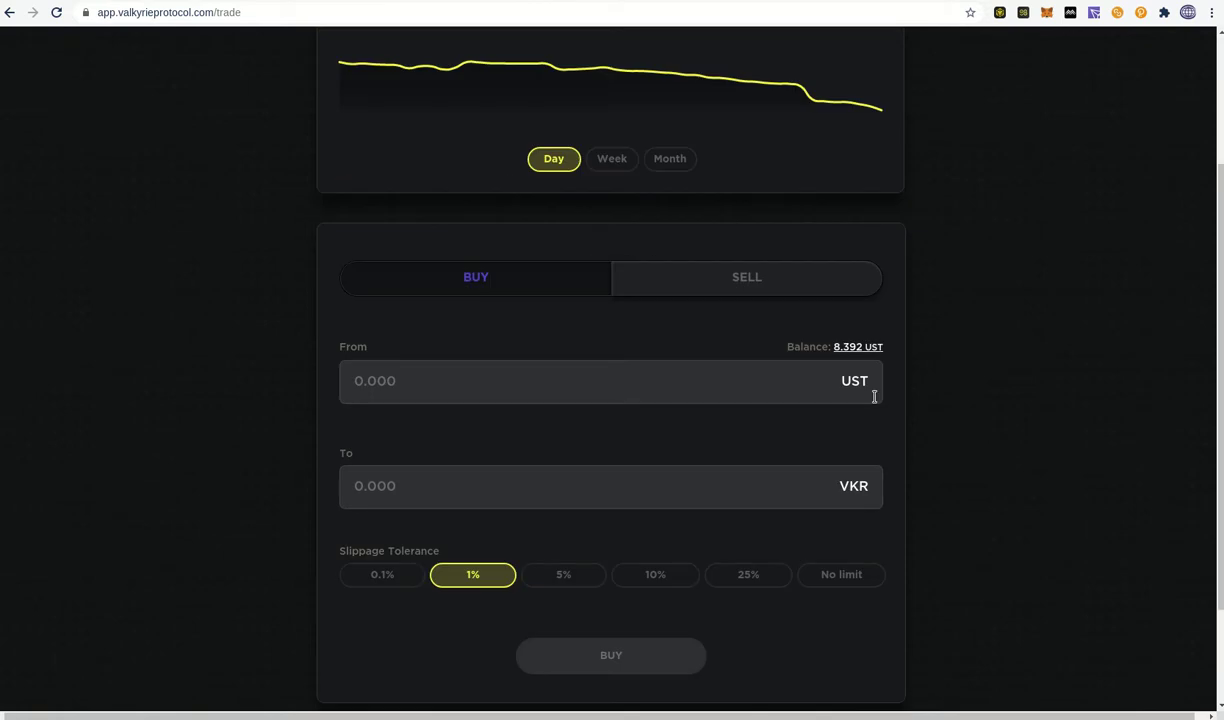
click(850, 346)
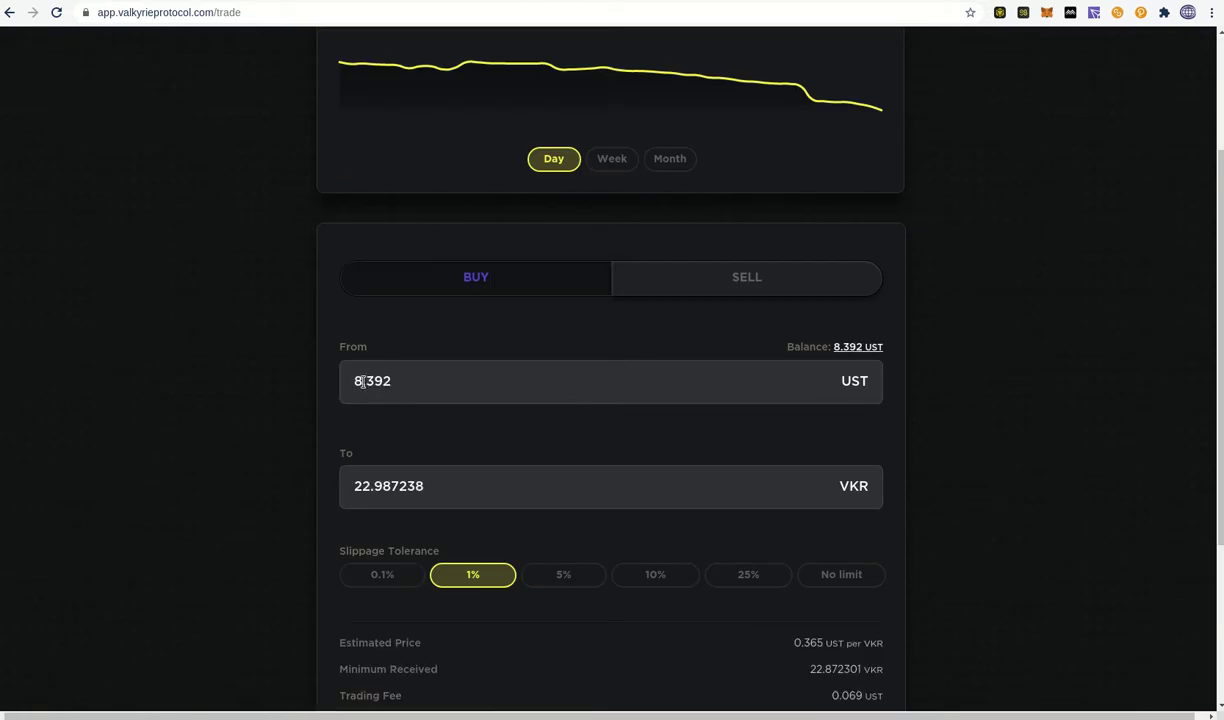
drag(363, 381, 398, 386)
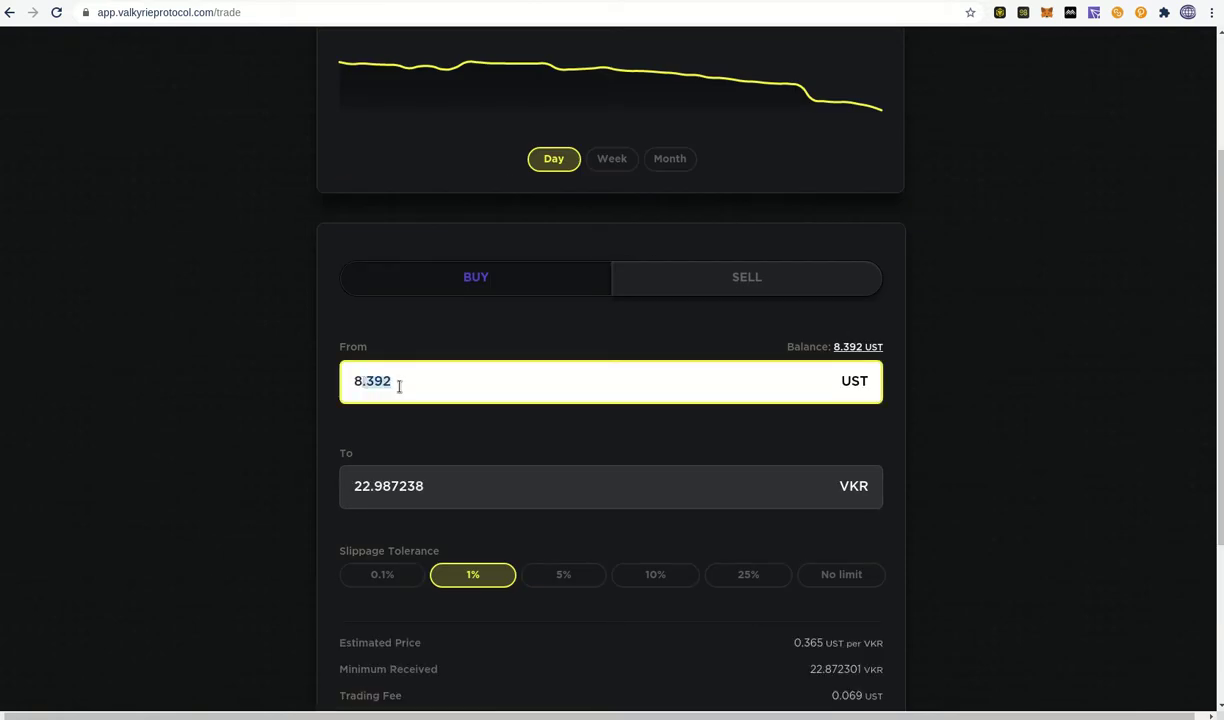
key(BackSpace)
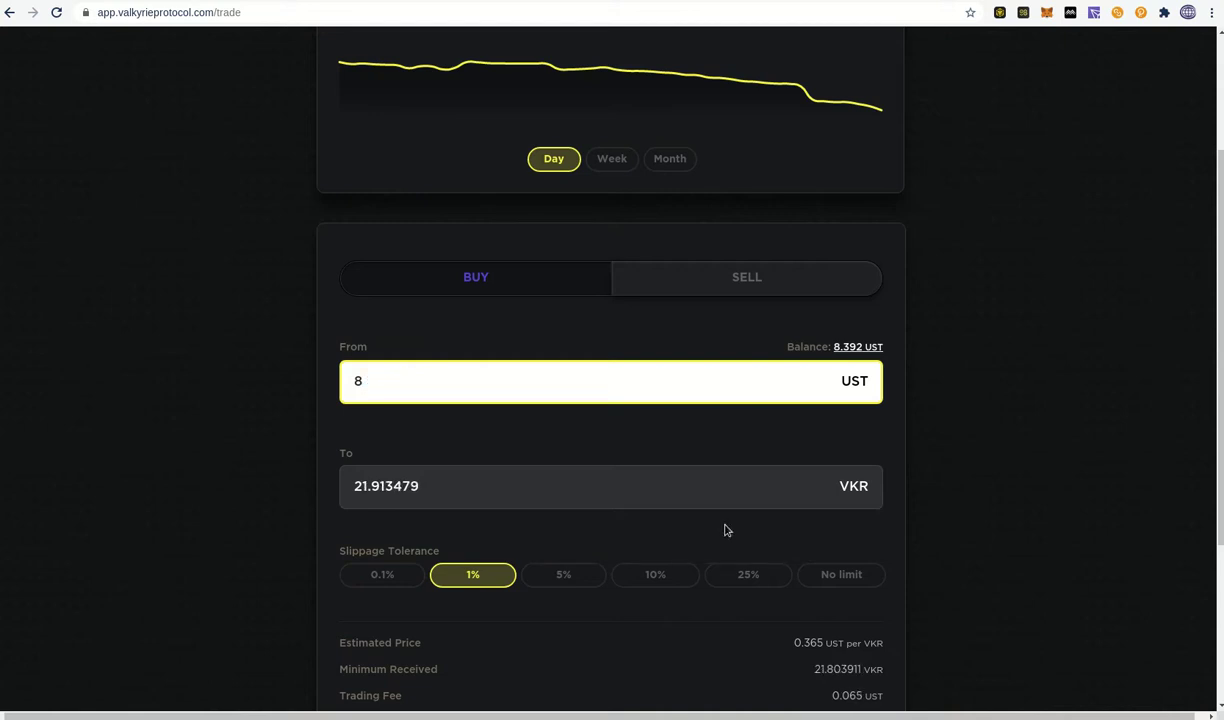
click(970, 422)
scroll(800, 484, down, 2)
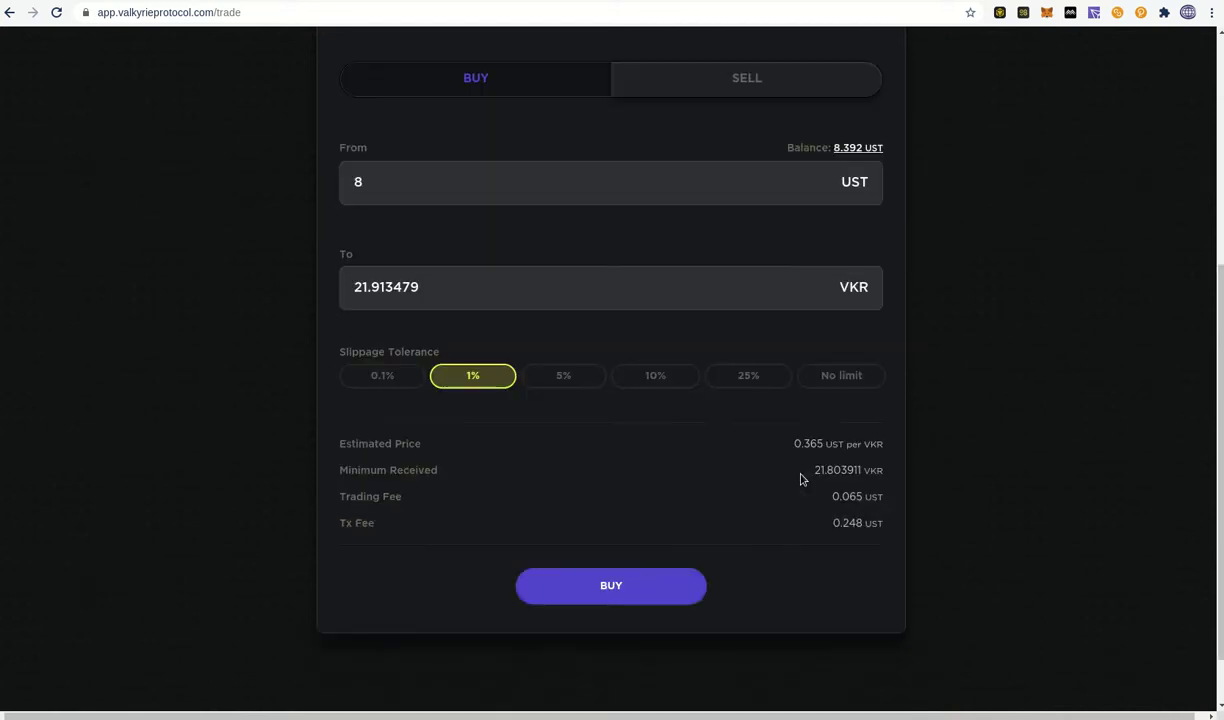
click(700, 530)
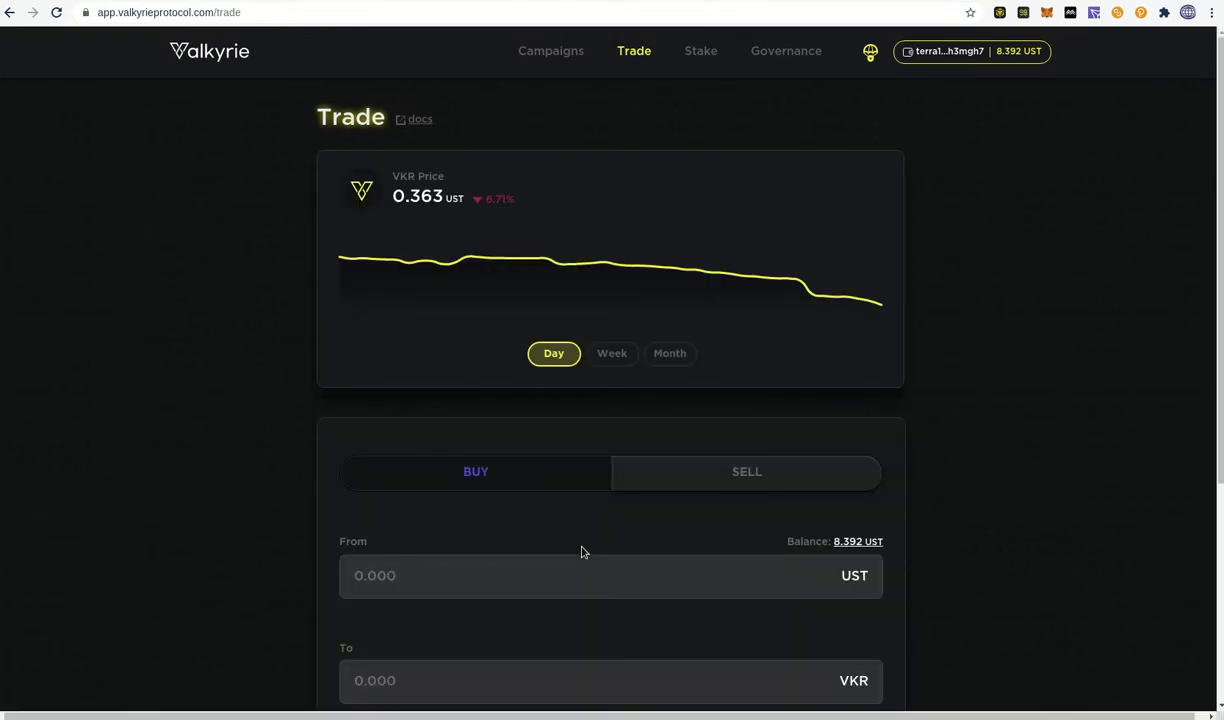
- Buy VKR with 7.8 UST
scroll(600, 520, down, 3)
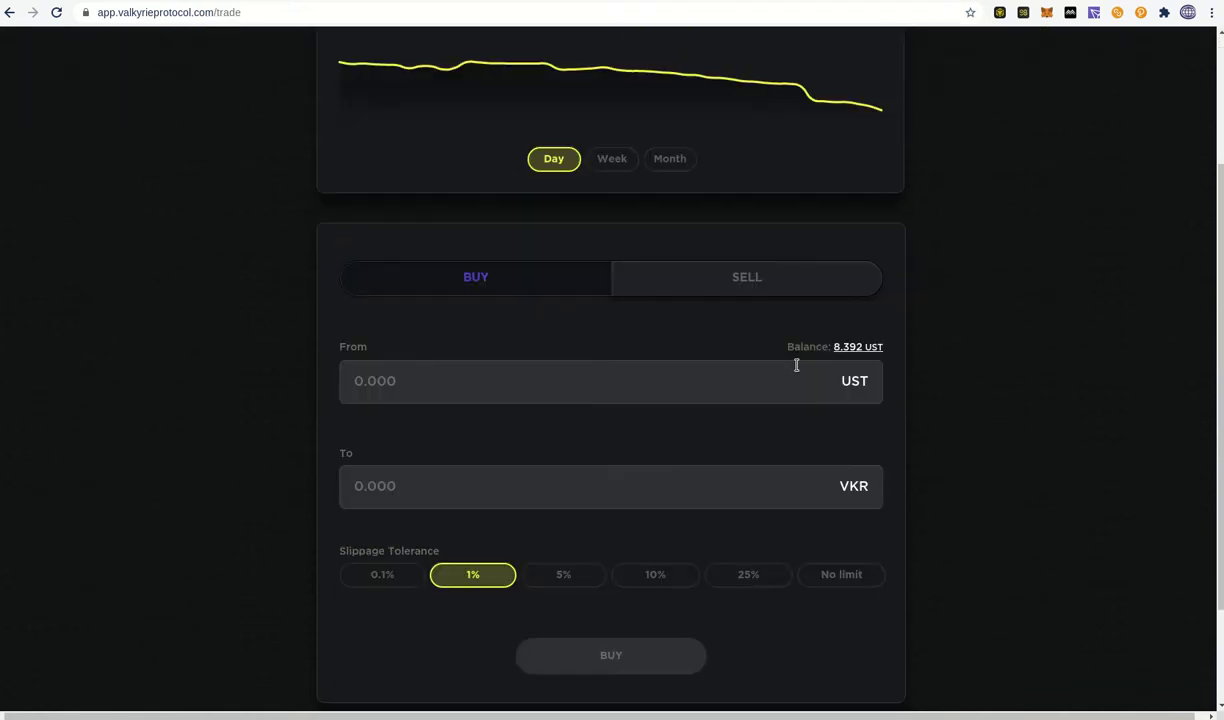
click(387, 381)
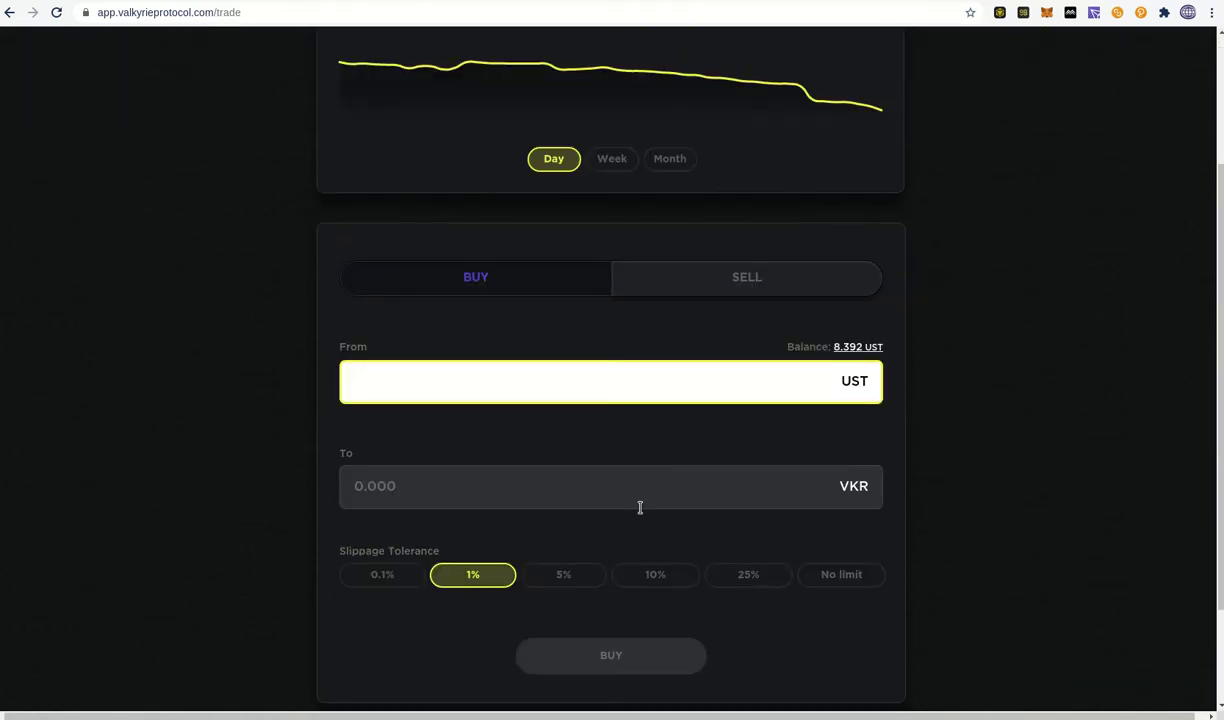
text(7.8)
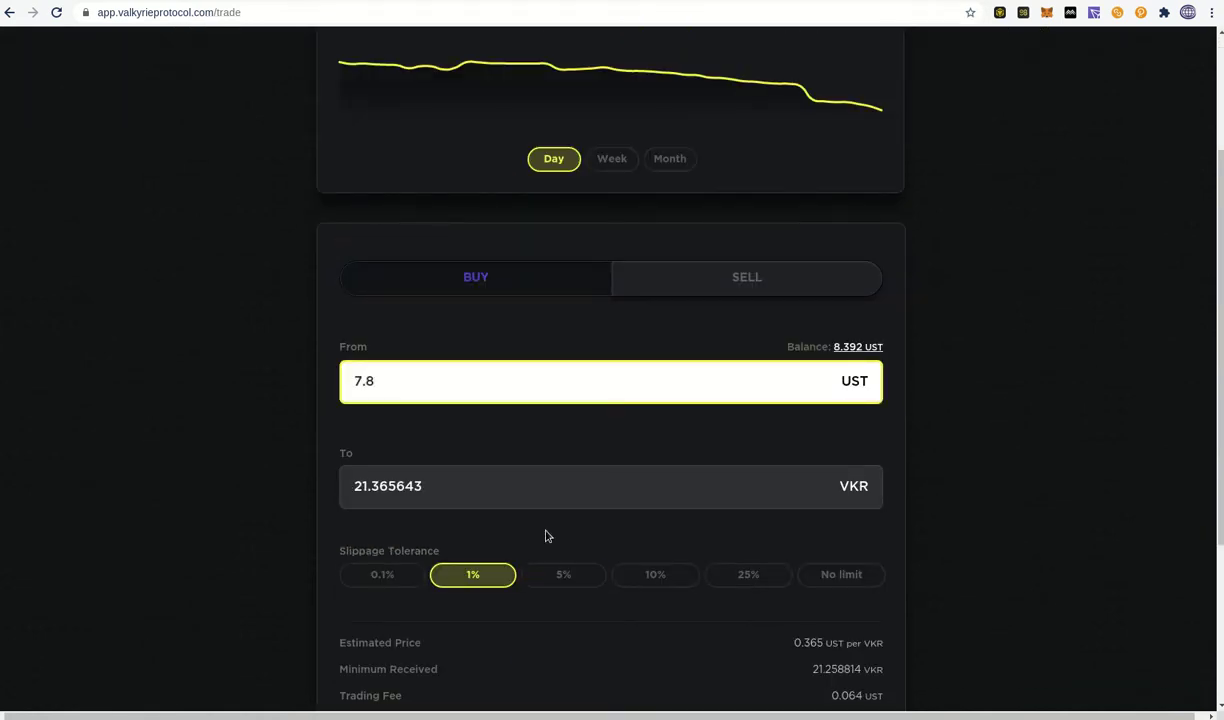
scroll(557, 570, down, 2)
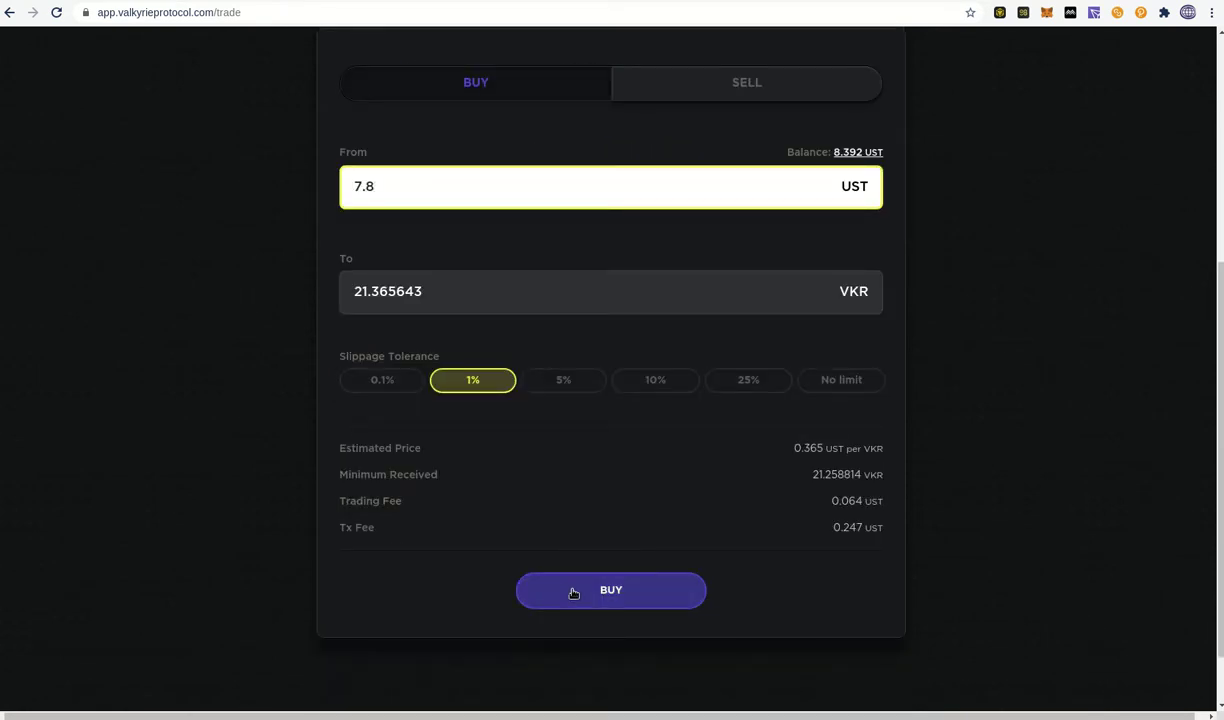
click(571, 590)
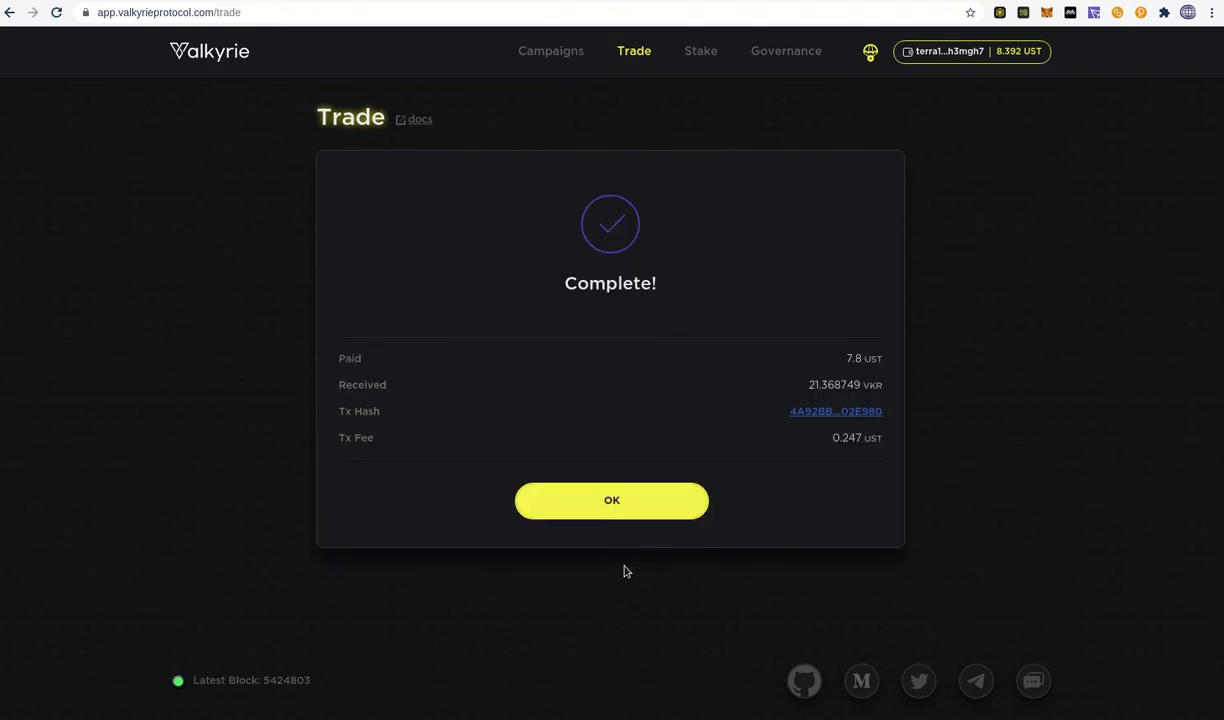
- Dismiss the completed trade result and try to stake the full 21.368749 VKR balance in governance
click(570, 495)
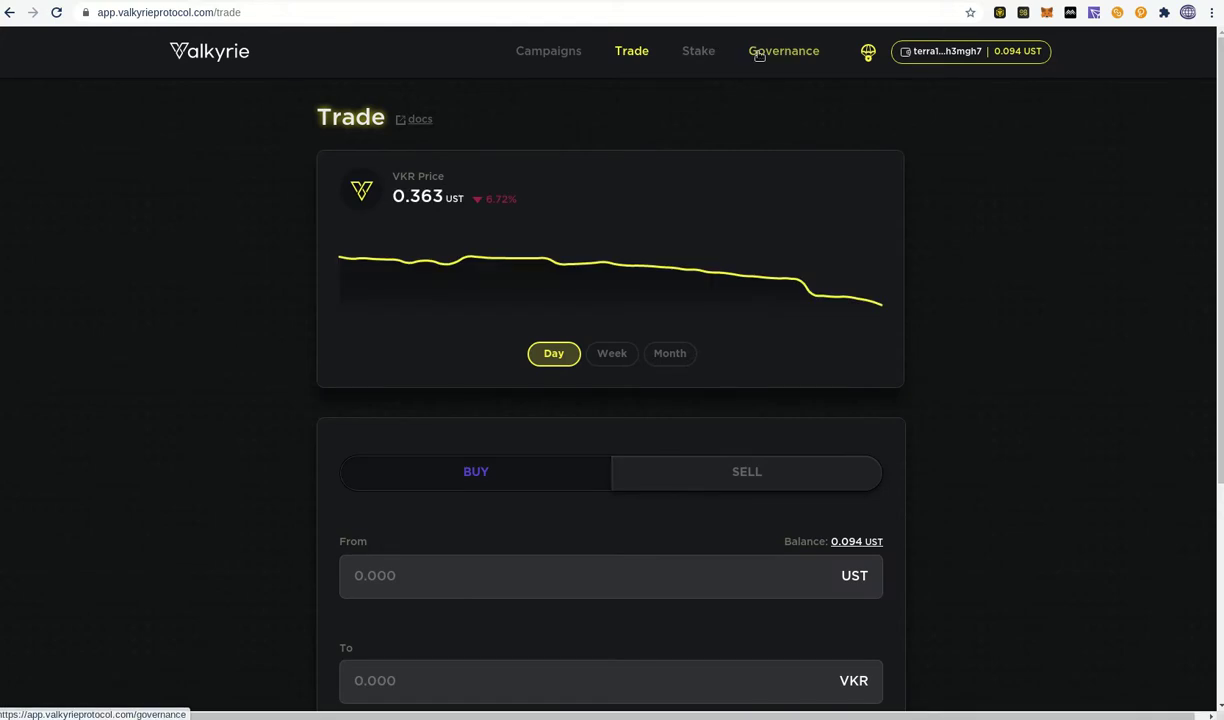
click(699, 52)
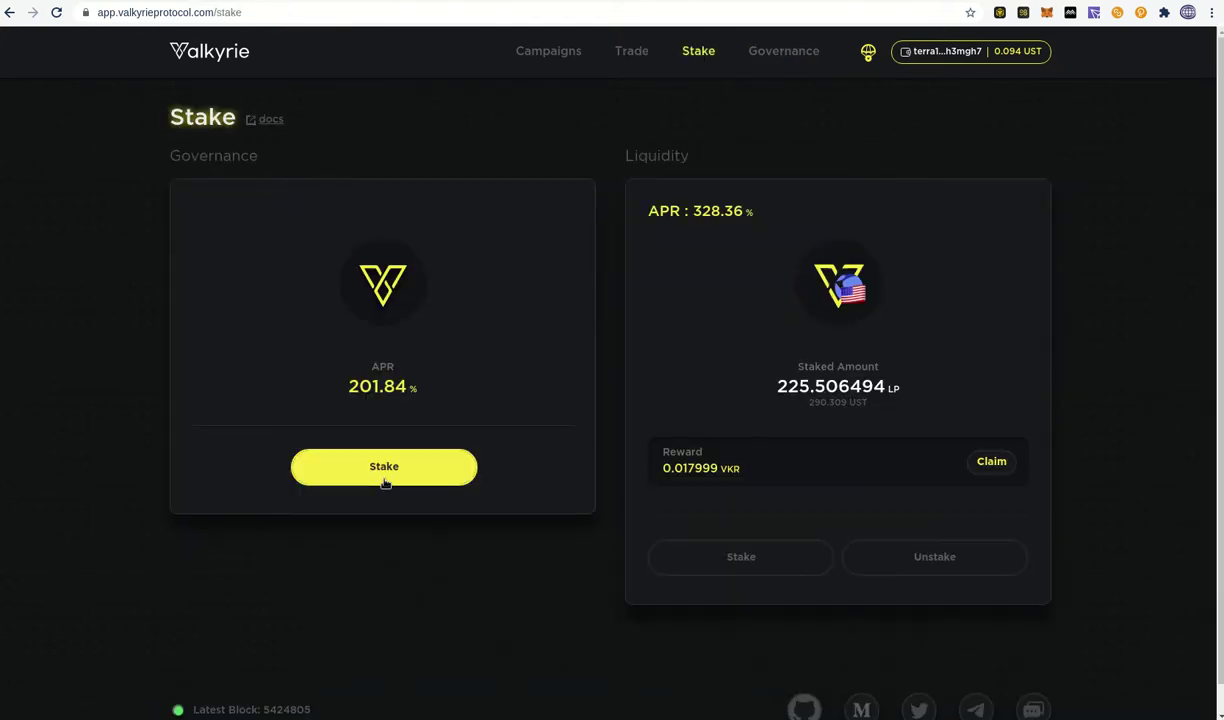
click(385, 468)
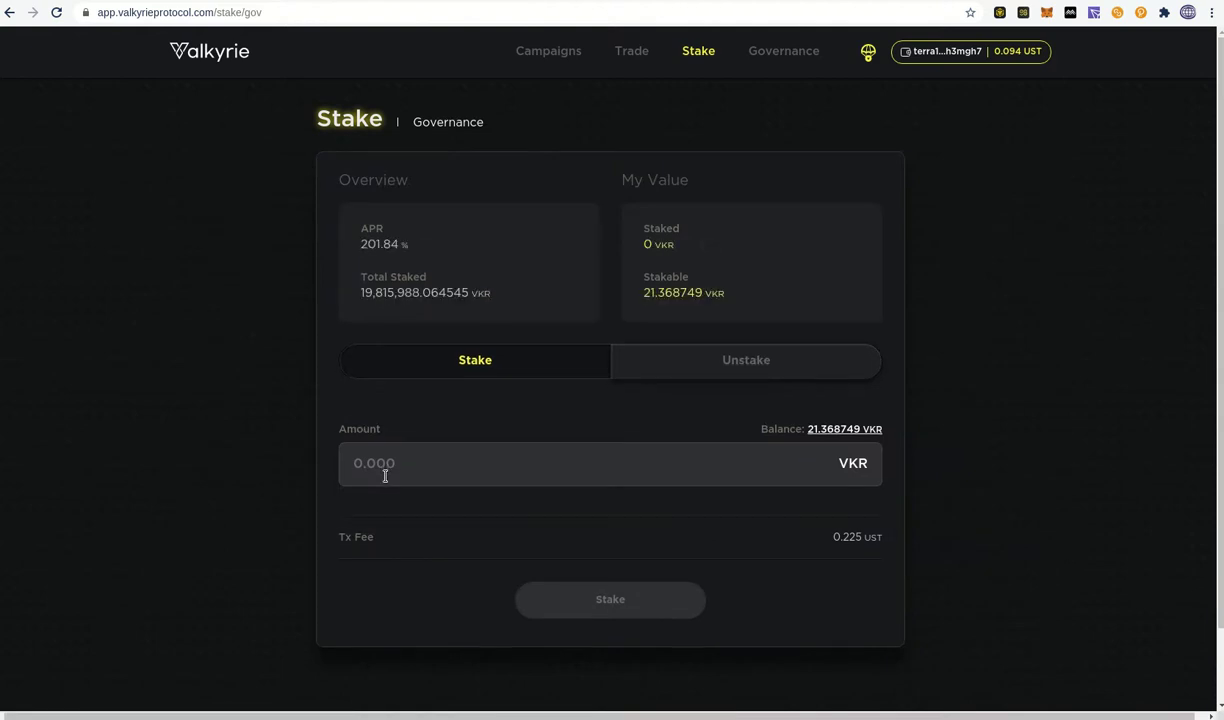
click(845, 429)
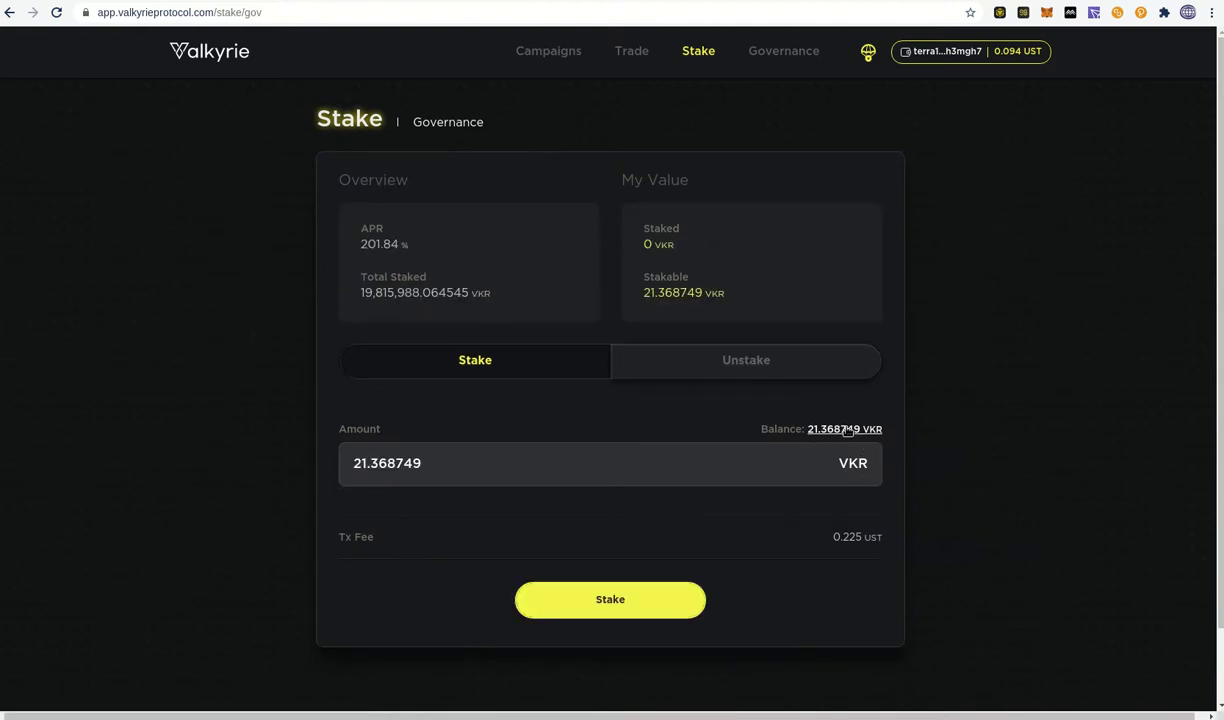
click(628, 600)
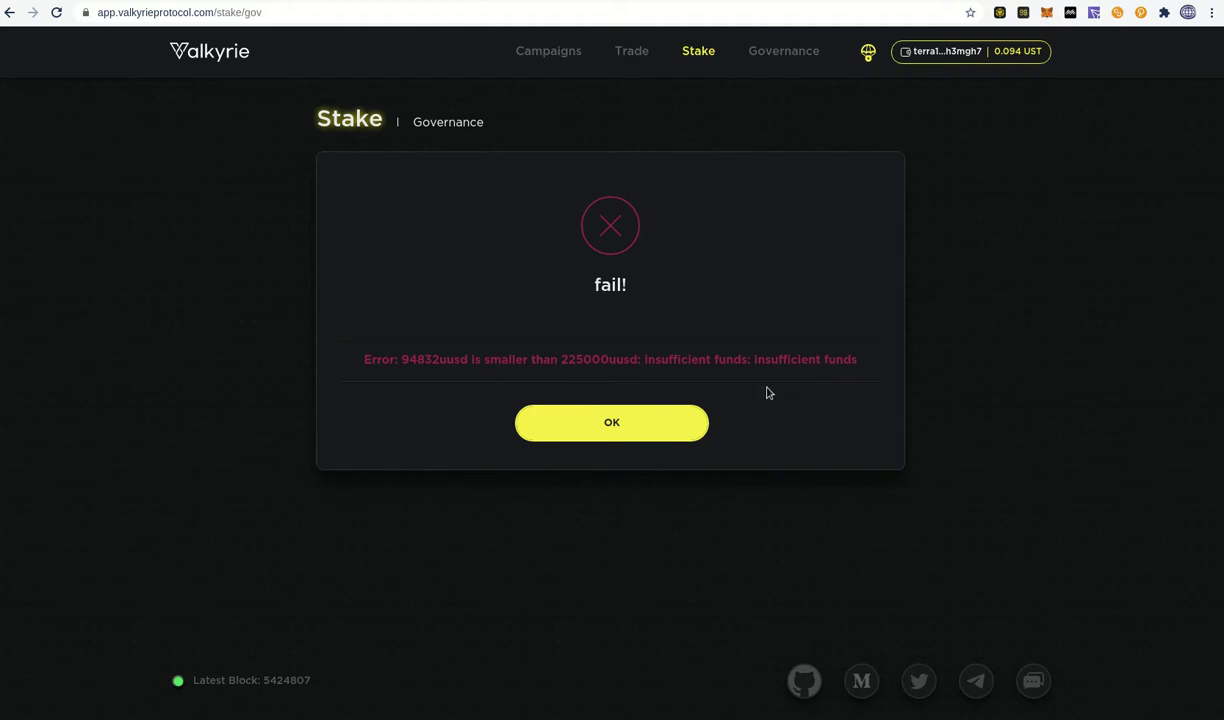
click(609, 437)
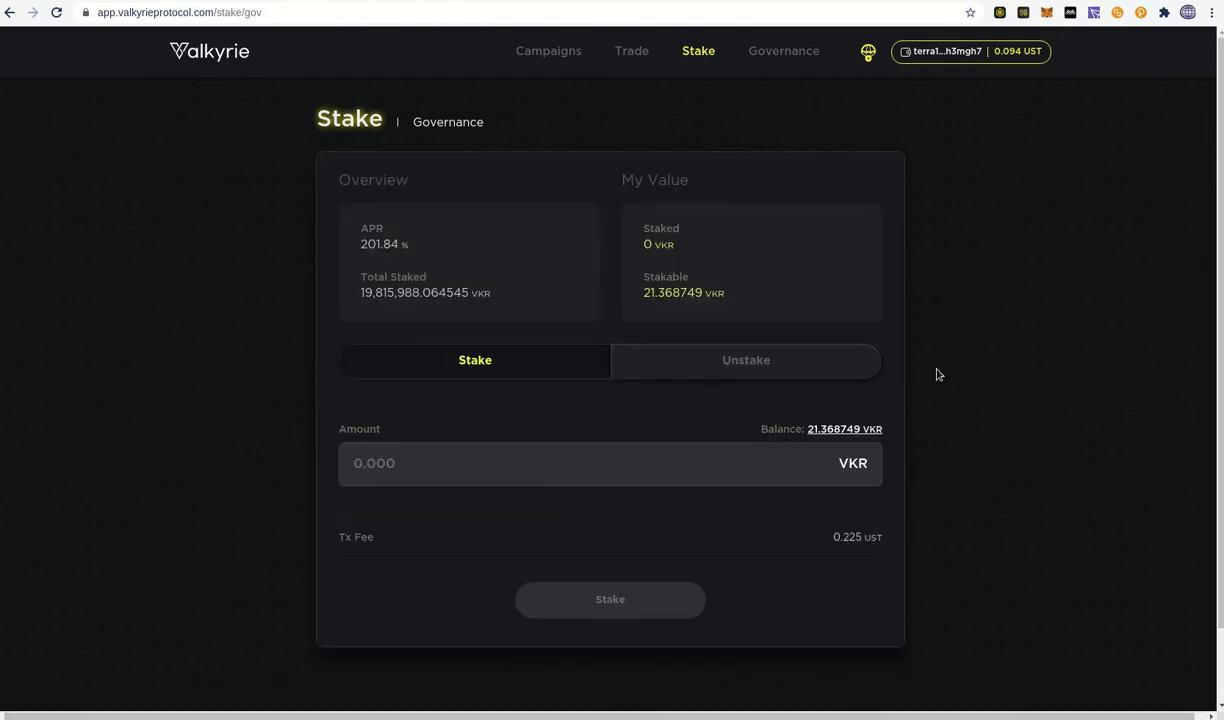
- Try to stake slightly less than the full VKR balance in governance, lowering the whole-number part to 20
click(814, 428)
click(368, 468)
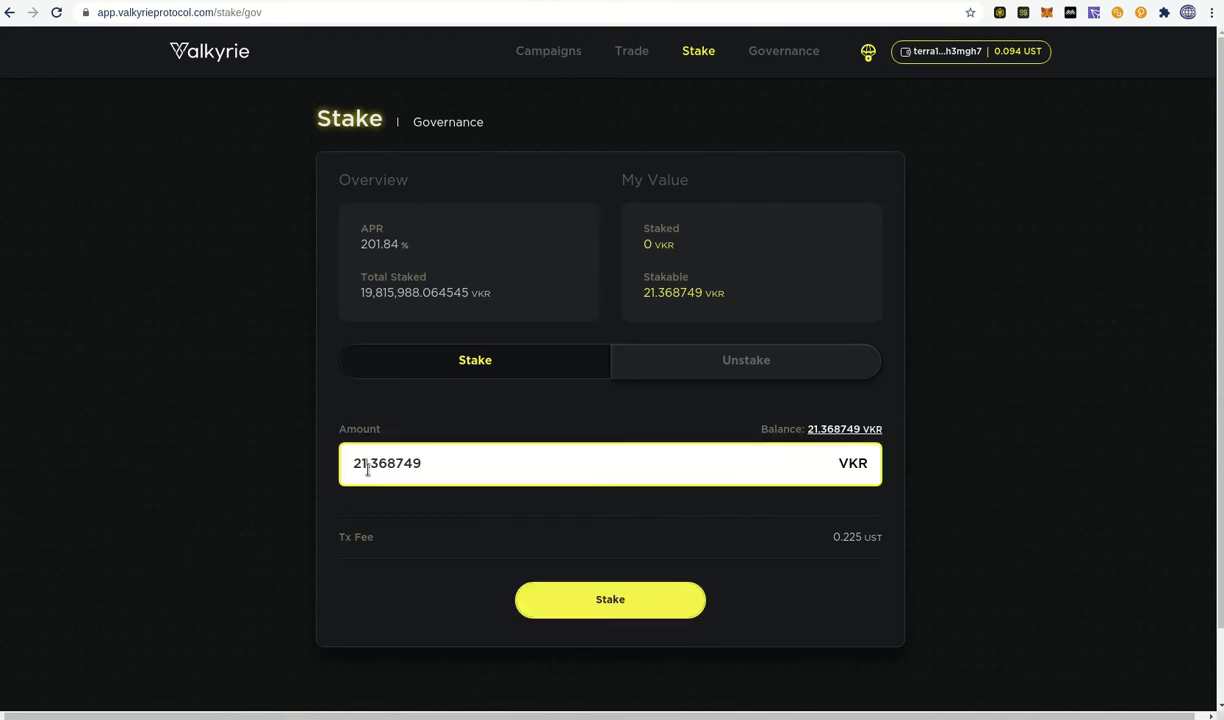
key(BackSpace)
text(0)
click(624, 603)
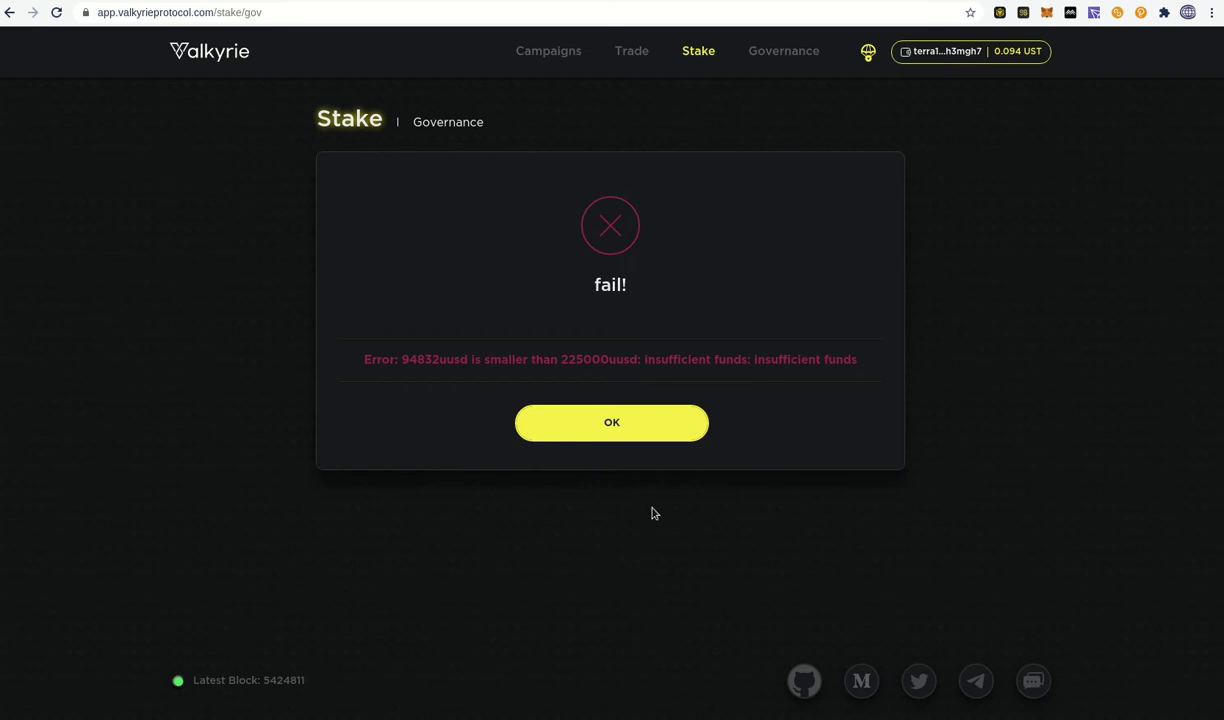
click(622, 426)
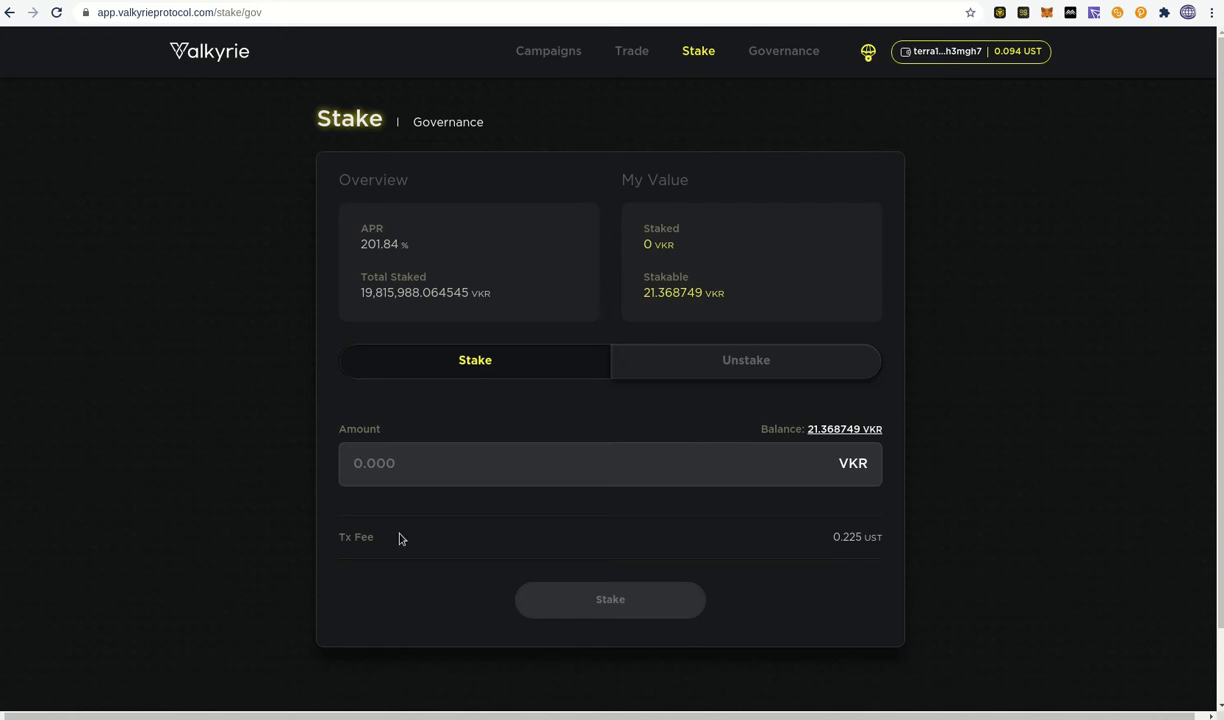
- Set the governance staking amount to 18 VKR and check the transaction fee
click(405, 456)
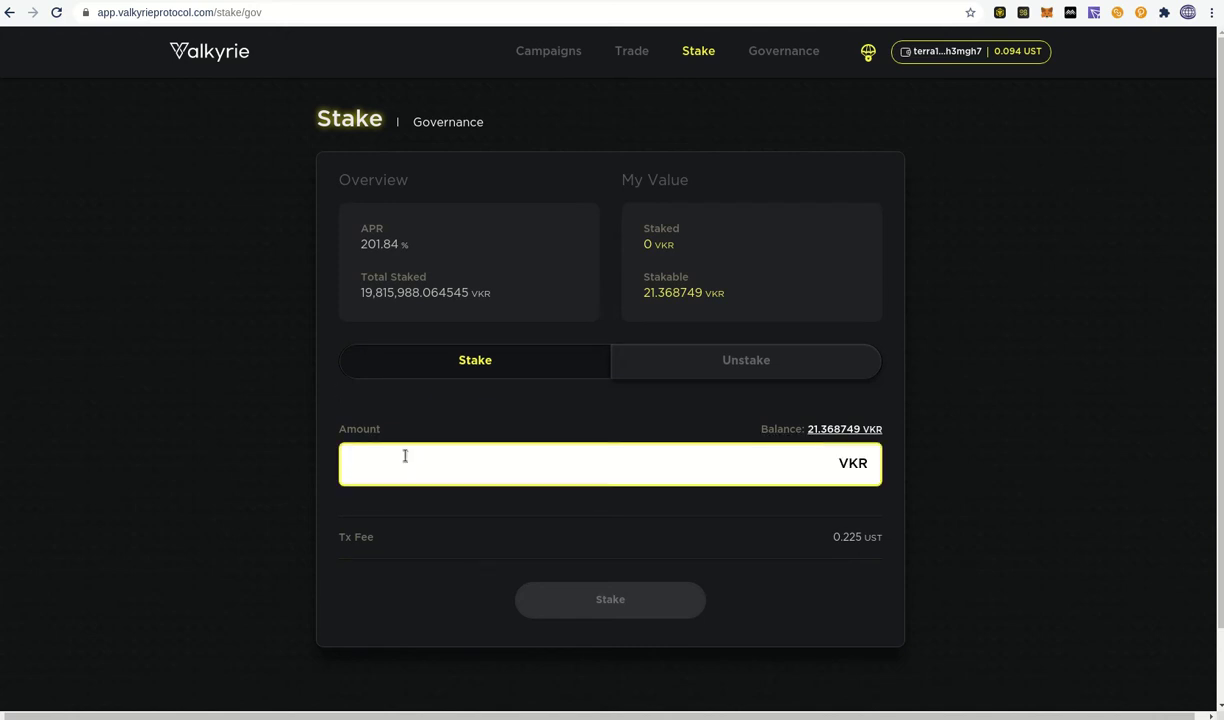
text(18)
click(1020, 488)
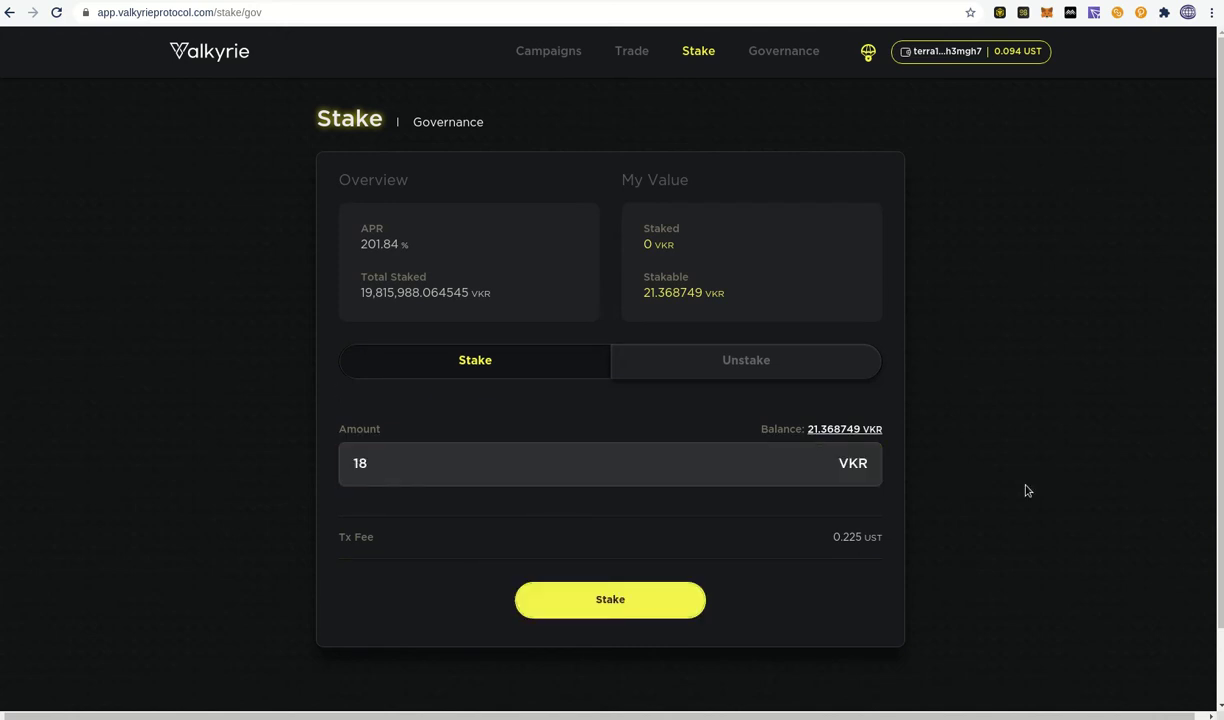
drag(831, 537, 886, 549)
click(1000, 530)
- Review the governance and liquidity positions on the staking overview, and take a brief look at the Valkyrie whitepaper
click(685, 66)
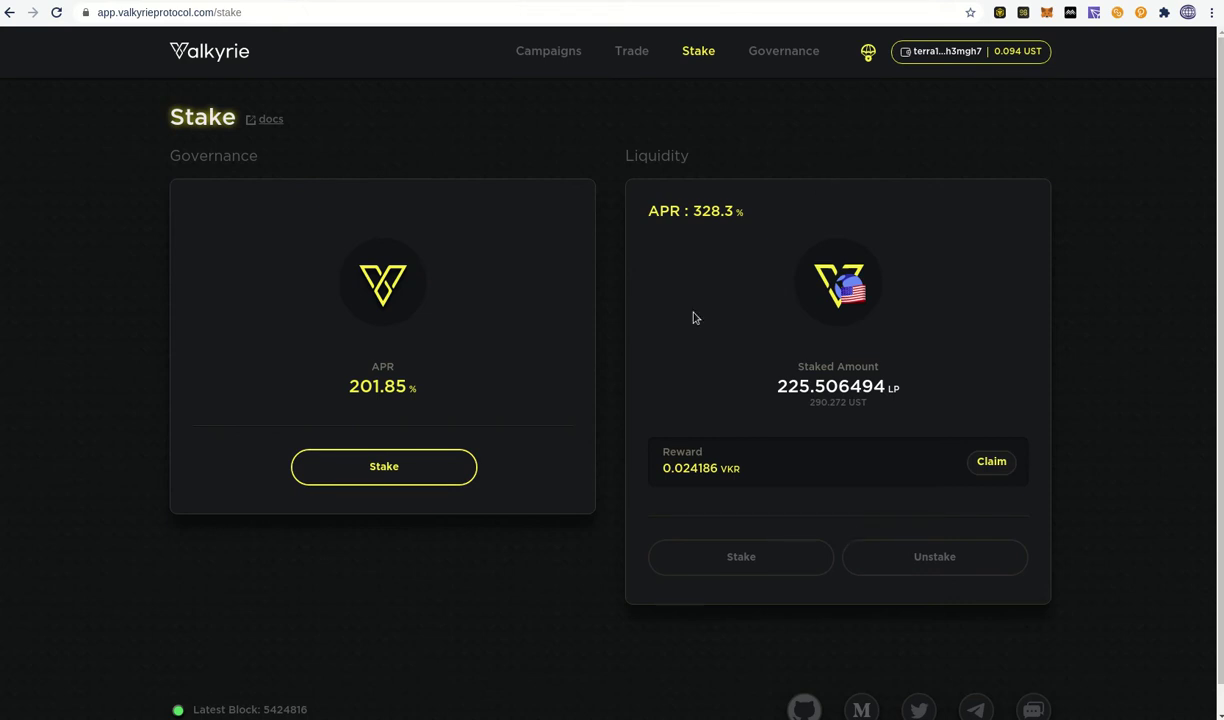
scroll(1083, 475, down, 1)
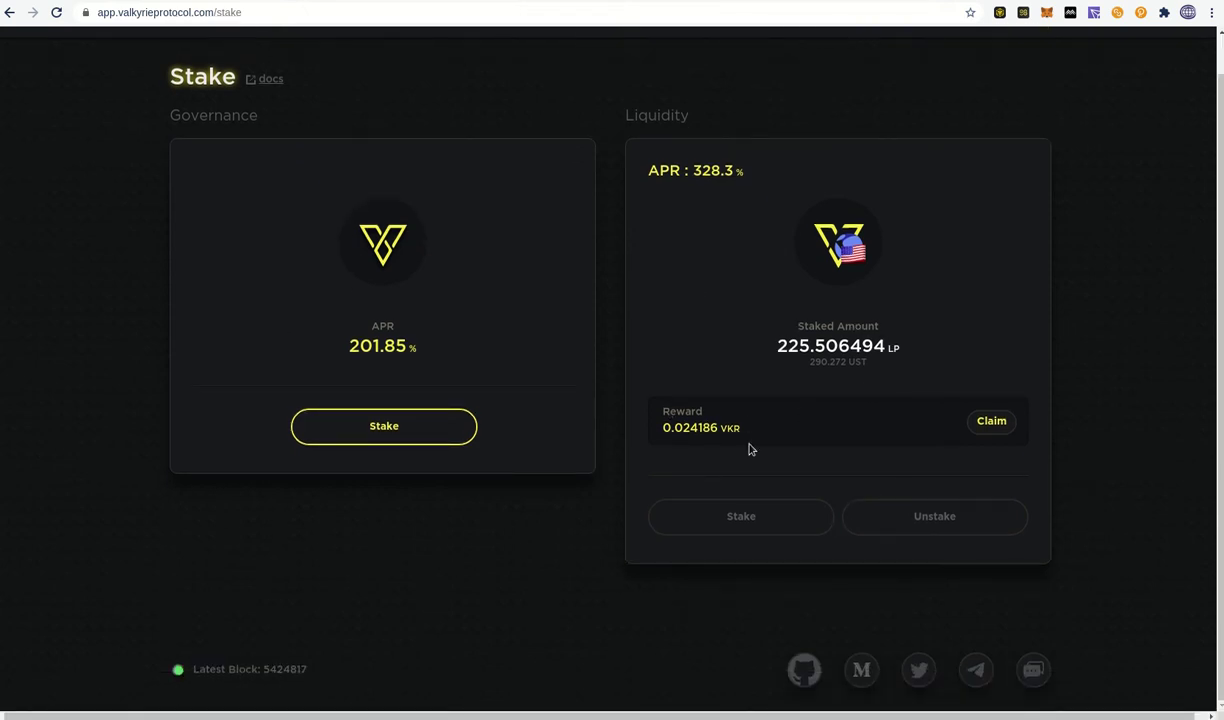
scroll(1070, 300, up, 1)
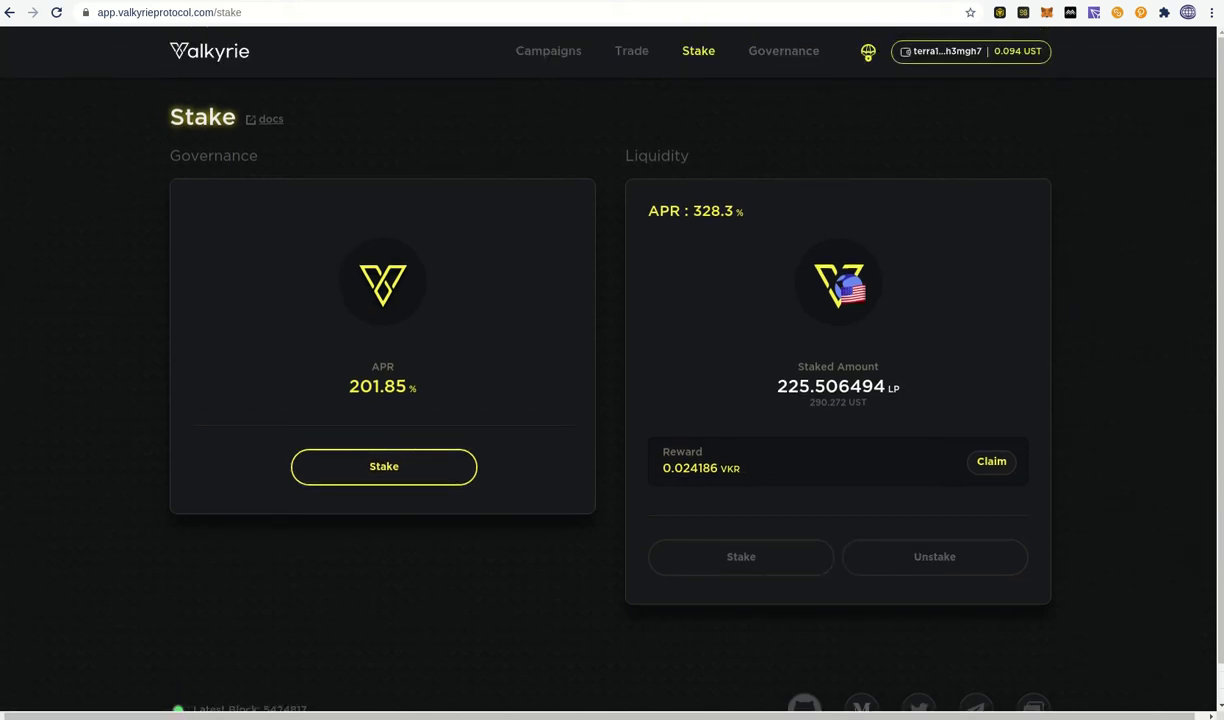
key(ctrl+Tab)
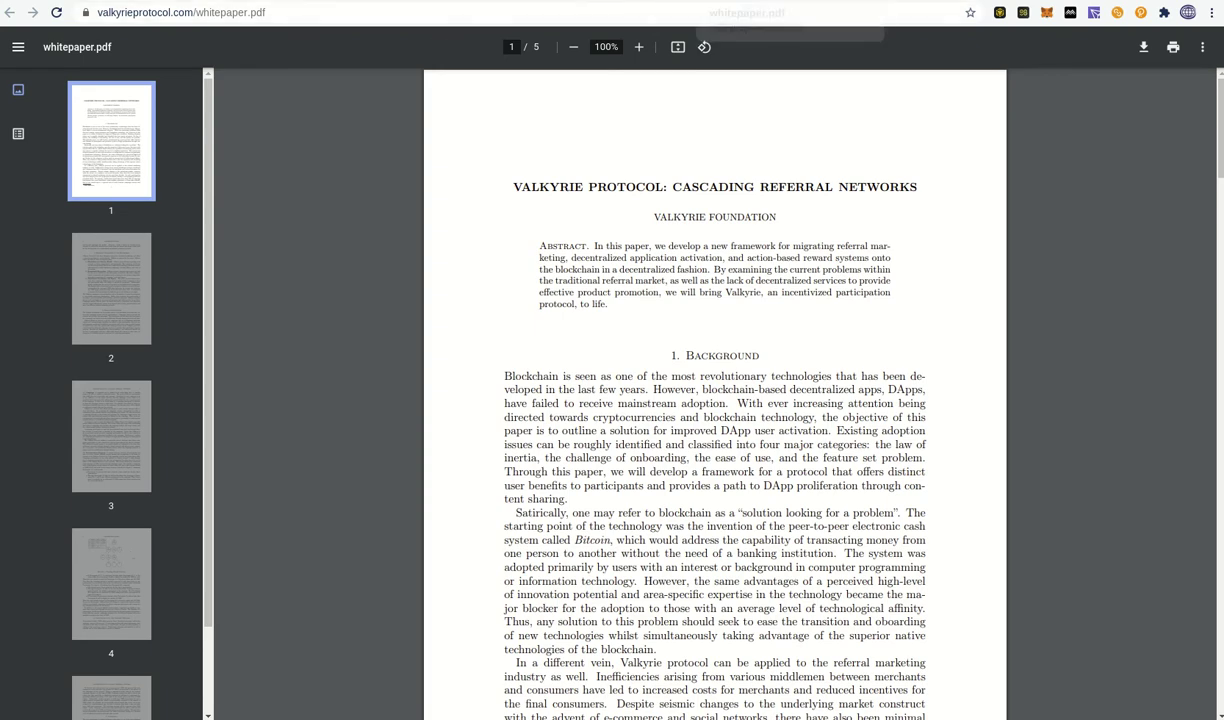
key(ctrl+shift+Tab)
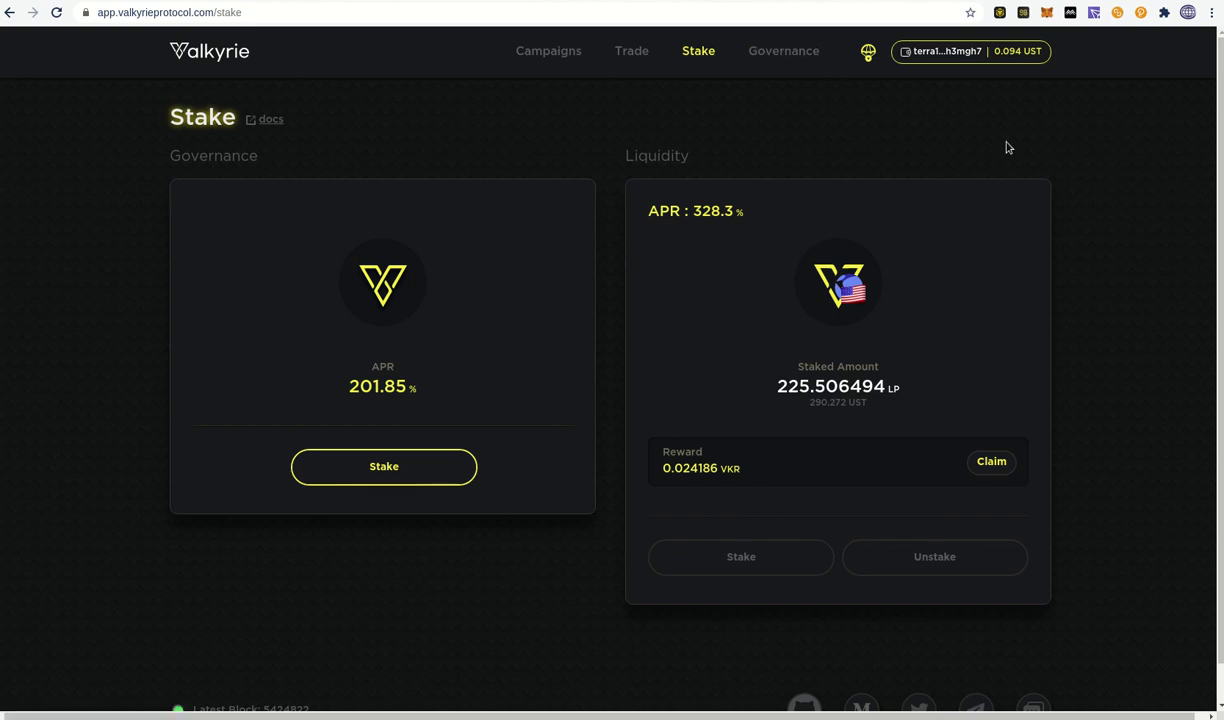
click(900, 1)
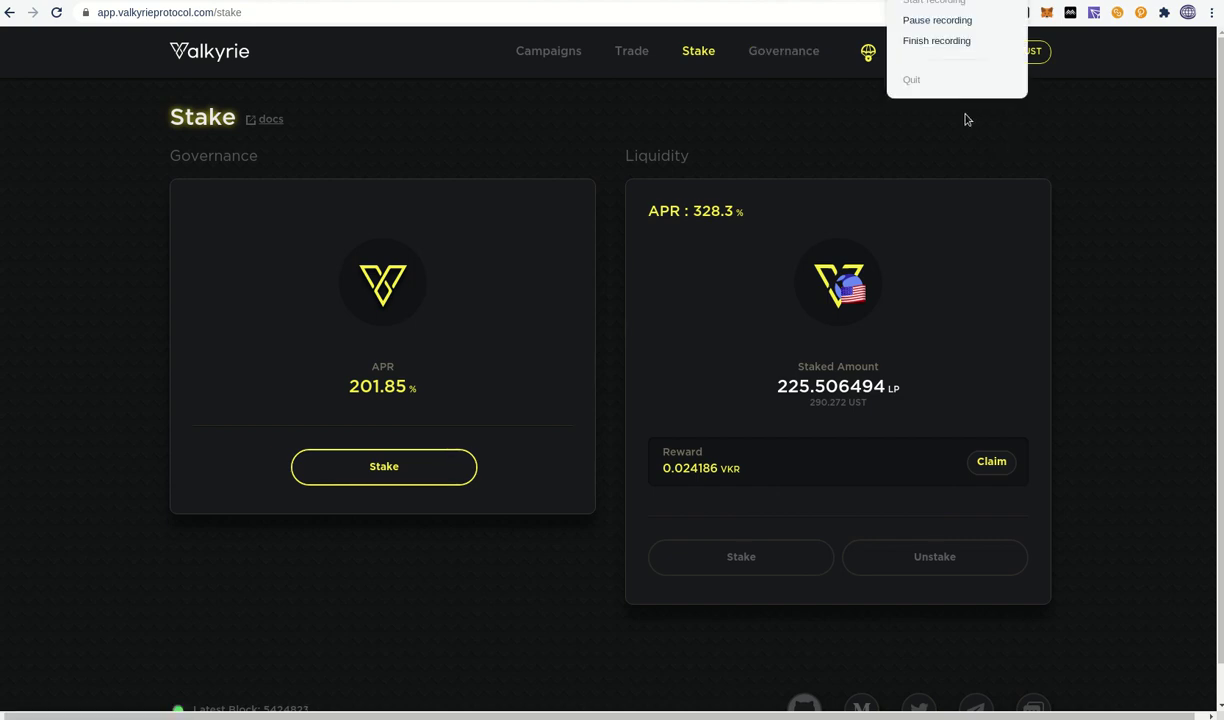